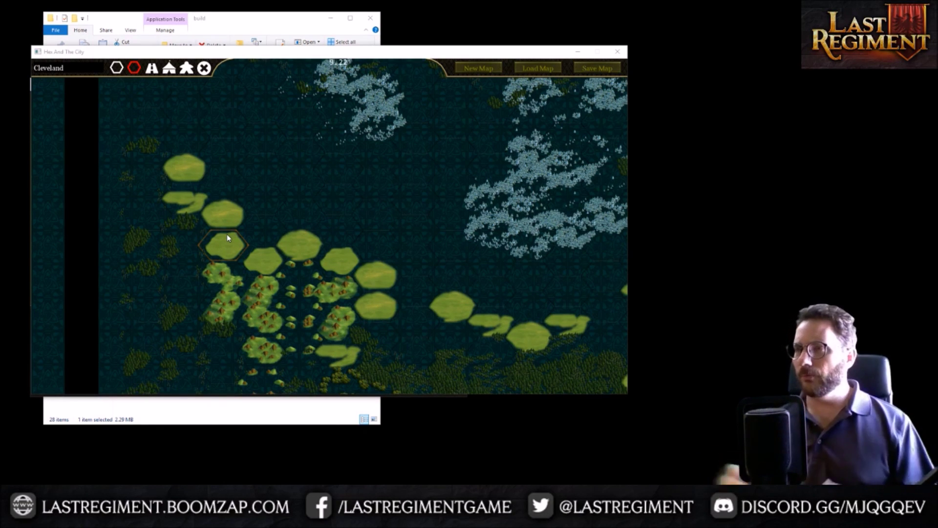
# Paint a large autumn-forest block over the map's left side, threaded with a clearing and trail.
pyautogui.press('w')
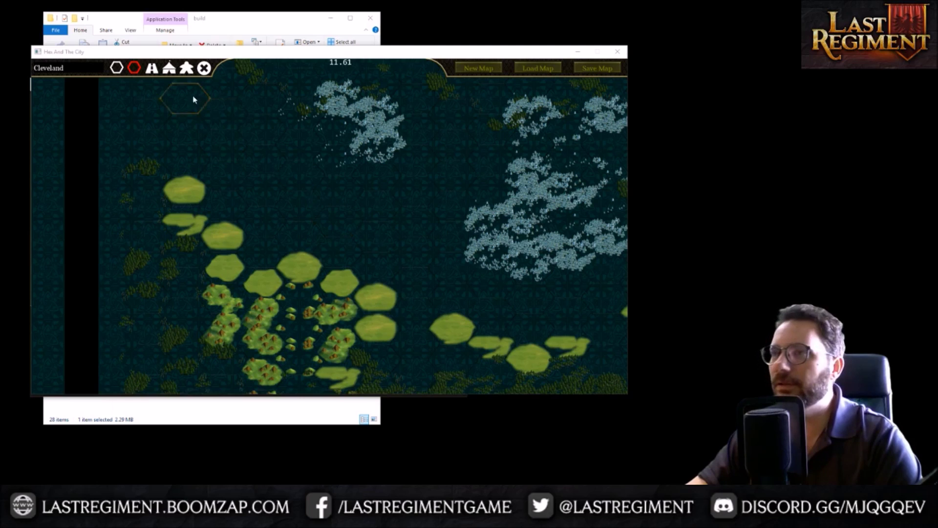
pyautogui.click(117, 68)
pyautogui.click(189, 167)
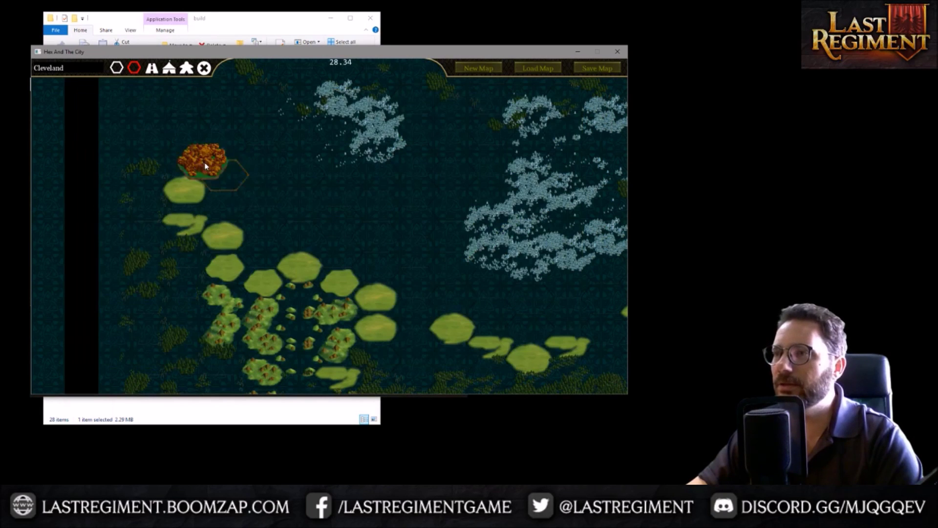
pyautogui.moveTo(257, 184)
pyautogui.mouseDown()
pyautogui.moveTo(300, 210)
pyautogui.moveTo(244, 128)
pyautogui.moveTo(215, 215)
pyautogui.moveTo(317, 230)
pyautogui.moveTo(292, 218)
pyautogui.moveTo(290, 272)
pyautogui.moveTo(337, 175)
pyautogui.moveTo(381, 220)
pyautogui.moveTo(229, 293)
pyautogui.moveTo(320, 297)
pyautogui.mouseUp()
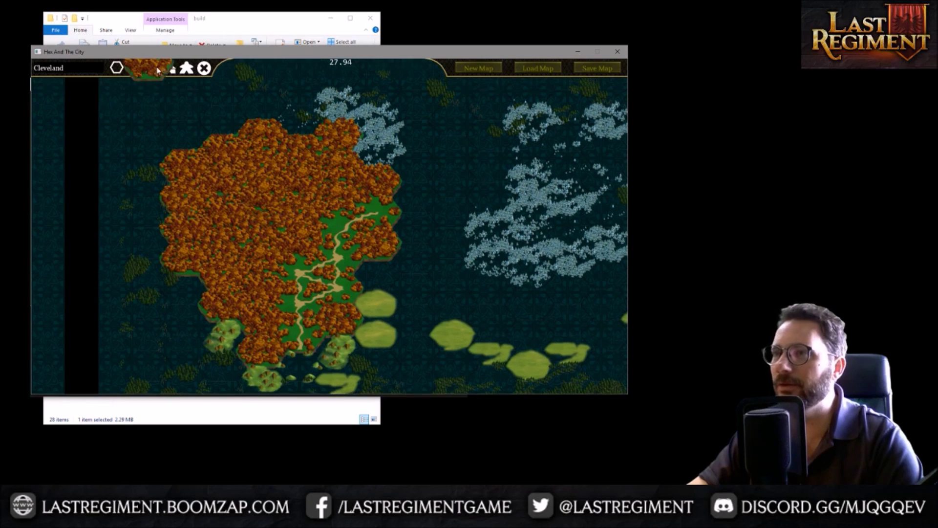
pyautogui.moveTo(234, 138)
pyautogui.mouseDown()
pyautogui.moveTo(345, 180)
pyautogui.moveTo(277, 198)
pyautogui.moveTo(262, 234)
pyautogui.moveTo(308, 300)
pyautogui.moveTo(305, 336)
pyautogui.moveTo(305, 250)
pyautogui.moveTo(330, 257)
pyautogui.moveTo(328, 269)
pyautogui.moveTo(358, 232)
pyautogui.mouseUp()
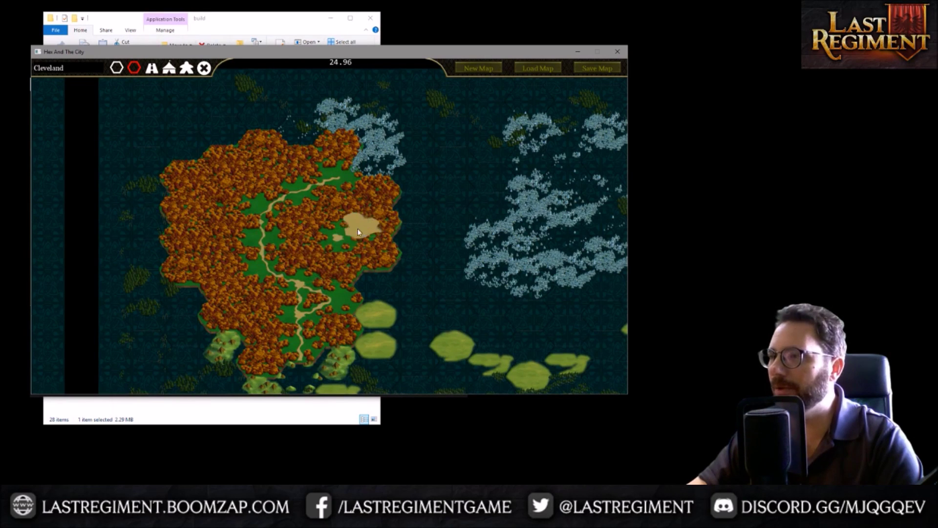
# Paint mixed autumn forest along the forest's eastern edge.
pyautogui.click(117, 70)
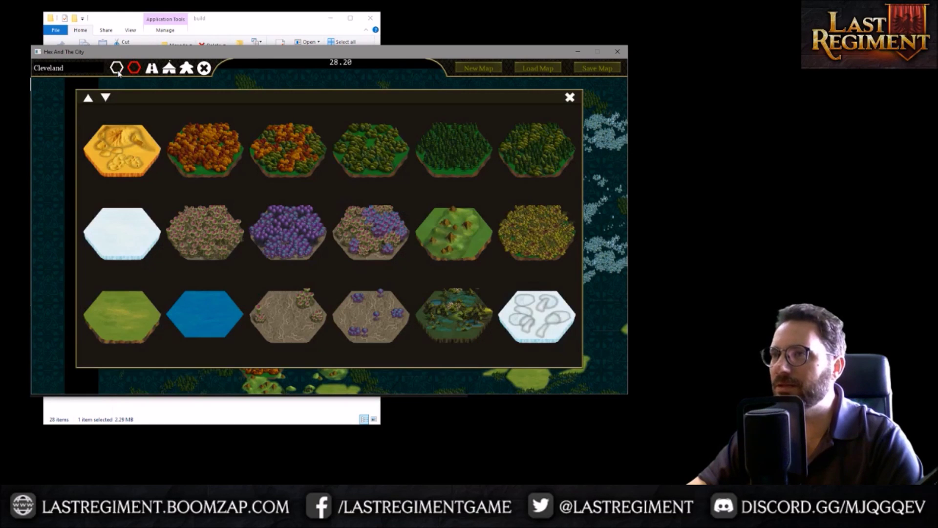
pyautogui.click(295, 157)
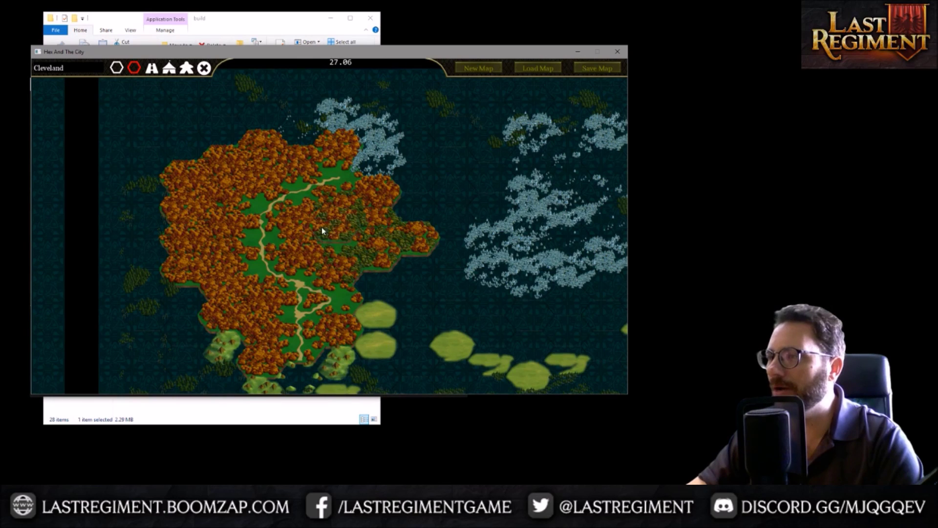
pyautogui.moveTo(338, 225)
pyautogui.mouseDown()
pyautogui.moveTo(313, 245)
pyautogui.moveTo(346, 255)
pyautogui.moveTo(373, 221)
pyautogui.moveTo(352, 210)
pyautogui.moveTo(313, 220)
pyautogui.moveTo(309, 242)
pyautogui.moveTo(389, 251)
pyautogui.moveTo(352, 221)
pyautogui.mouseUp()
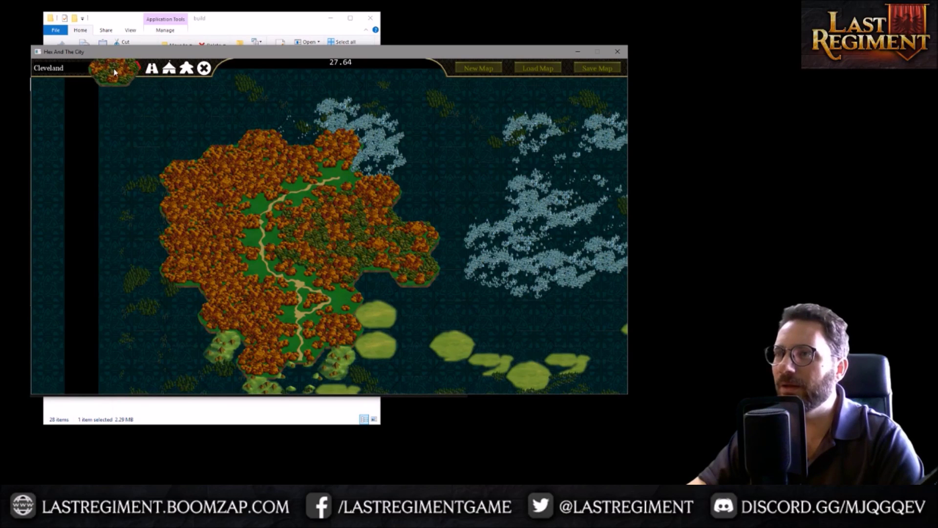
# Paint a dark-green forest block east and south of the autumn forest.
pyautogui.click(116, 68)
pyautogui.click(371, 156)
pyautogui.click(405, 229)
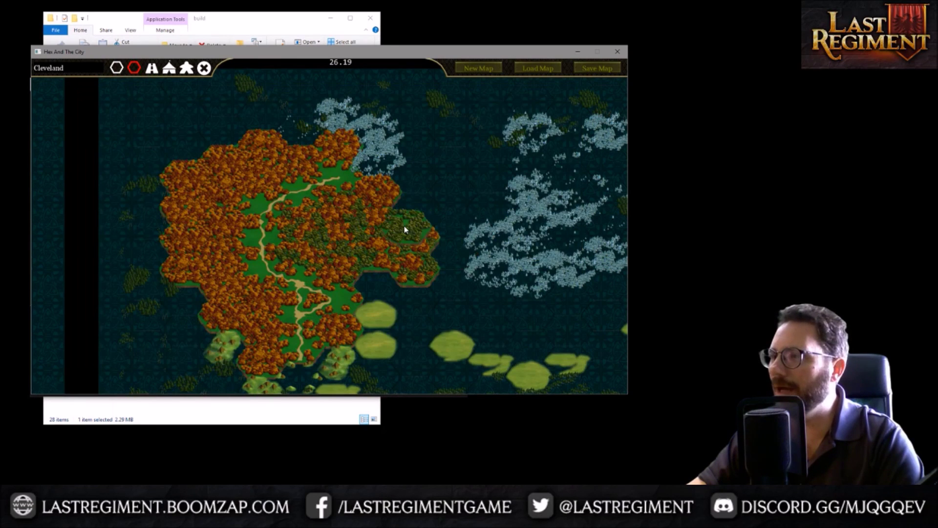
pyautogui.moveTo(390, 230)
pyautogui.mouseDown()
pyautogui.moveTo(406, 278)
pyautogui.moveTo(423, 193)
pyautogui.moveTo(469, 244)
pyautogui.moveTo(376, 335)
pyautogui.moveTo(435, 266)
pyautogui.moveTo(493, 273)
pyautogui.mouseUp()
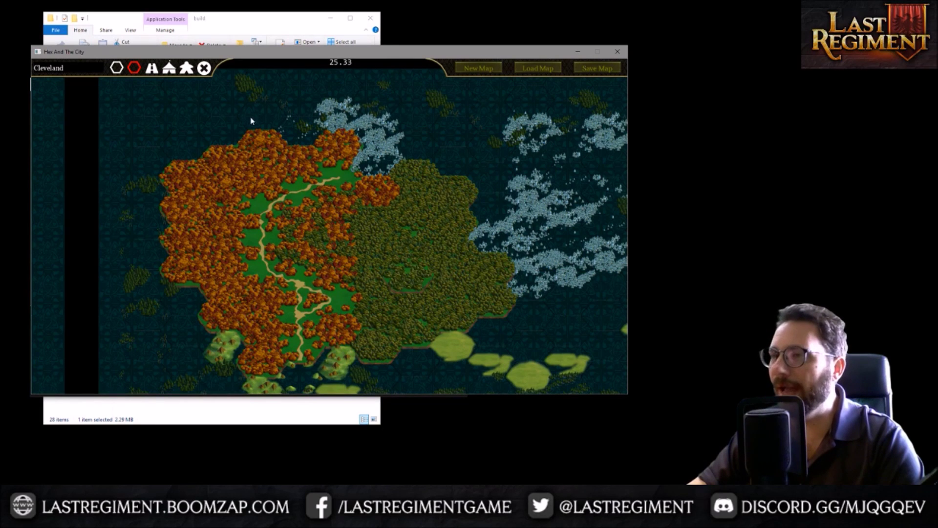
# Paint a sandy clearing inside the green forest, then bring the build folder forward.
pyautogui.click(161, 73)
pyautogui.moveTo(288, 274); pyautogui.dragTo(321, 299)
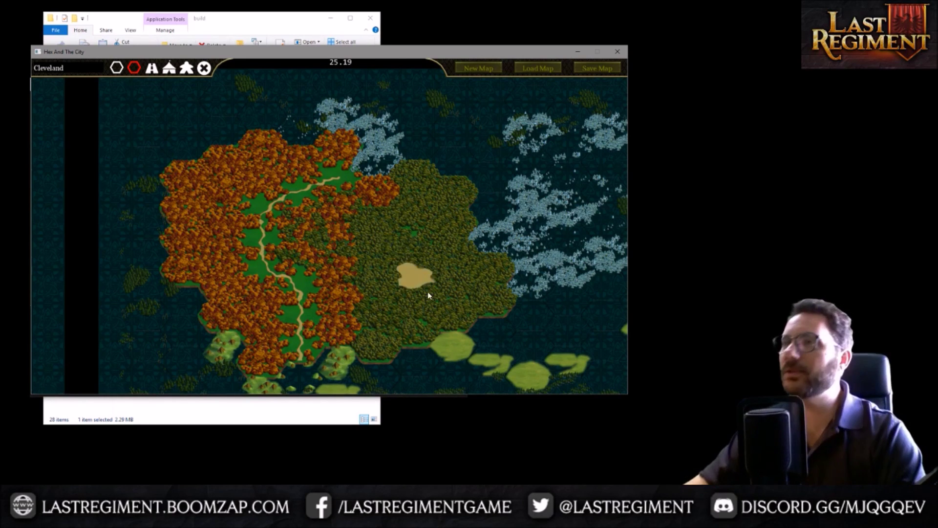
pyautogui.click(234, 37)
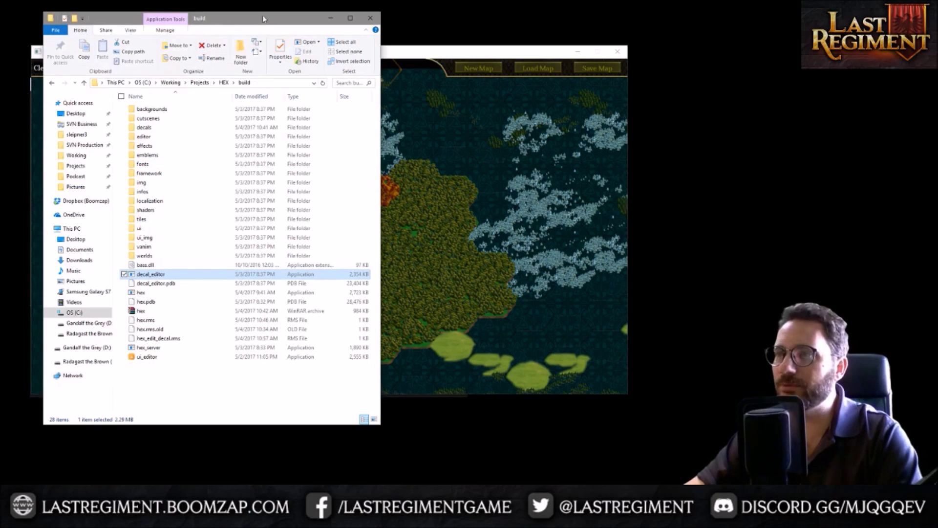
# In the decals folder, find the fall thumbnails and open fall_09 for viewing.
pyautogui.doubleClick(146, 136)
pyautogui.scroll(-10, 400, 295)
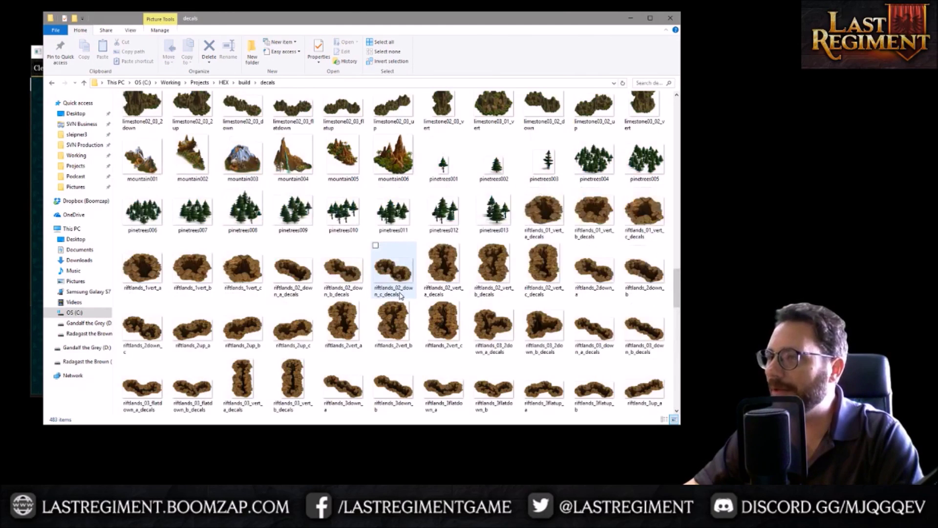
pyautogui.scroll(-10, 399, 295)
pyautogui.scroll(-3, 399, 295)
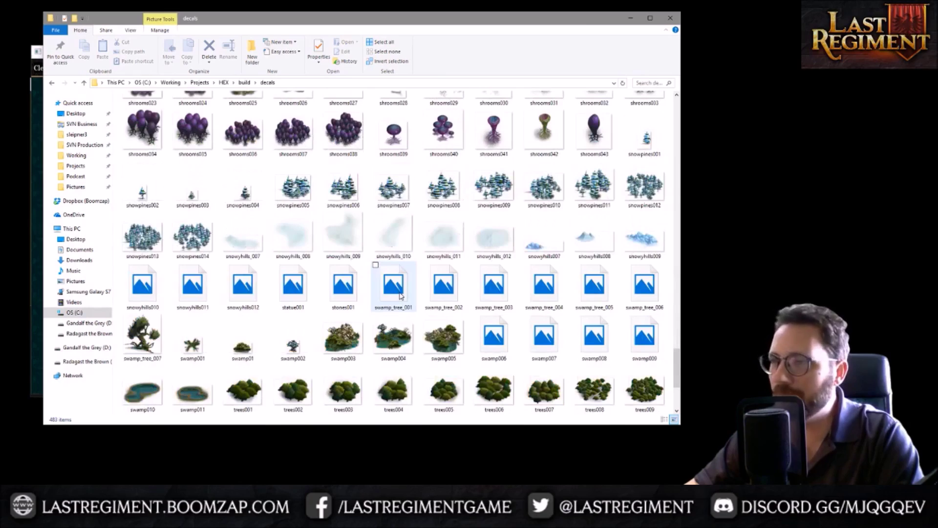
pyautogui.scroll(-2, 489, 335)
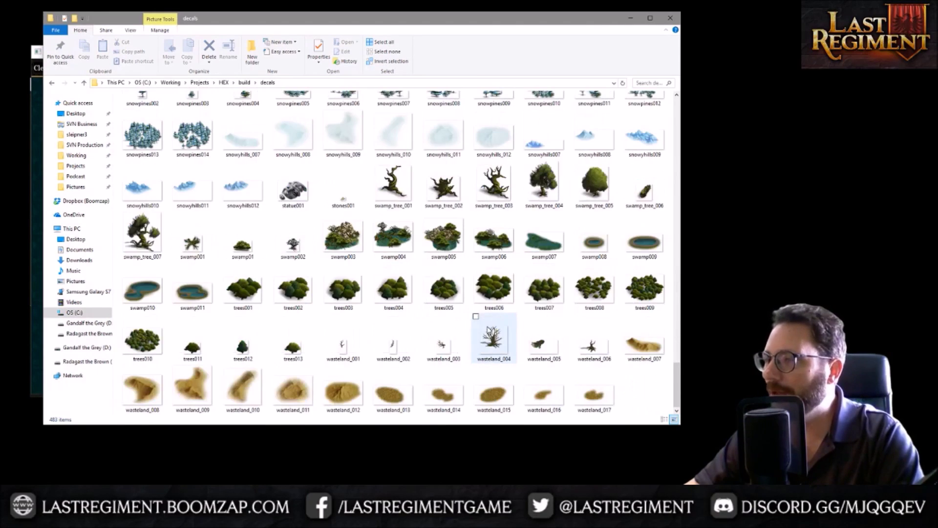
pyautogui.scroll(8, 488, 330)
pyautogui.scroll(20, 489, 329)
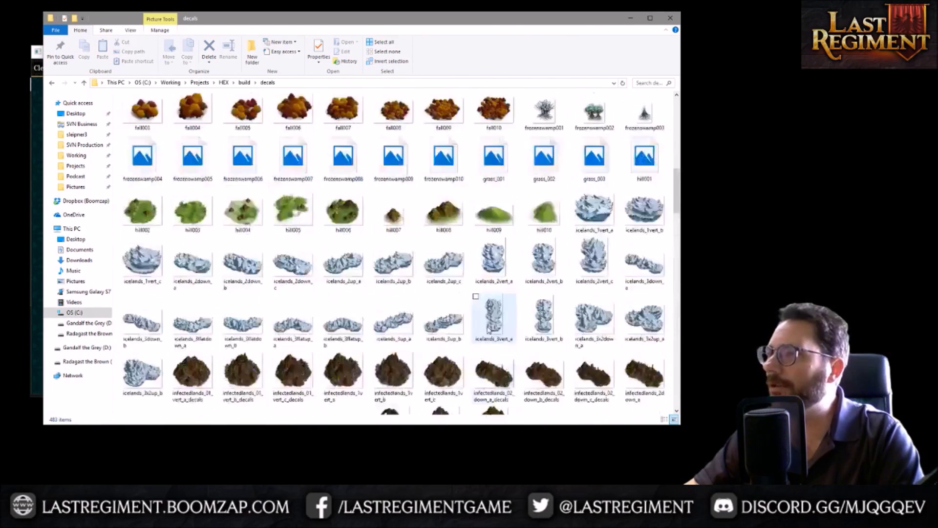
pyautogui.scroll(-11, 488, 329)
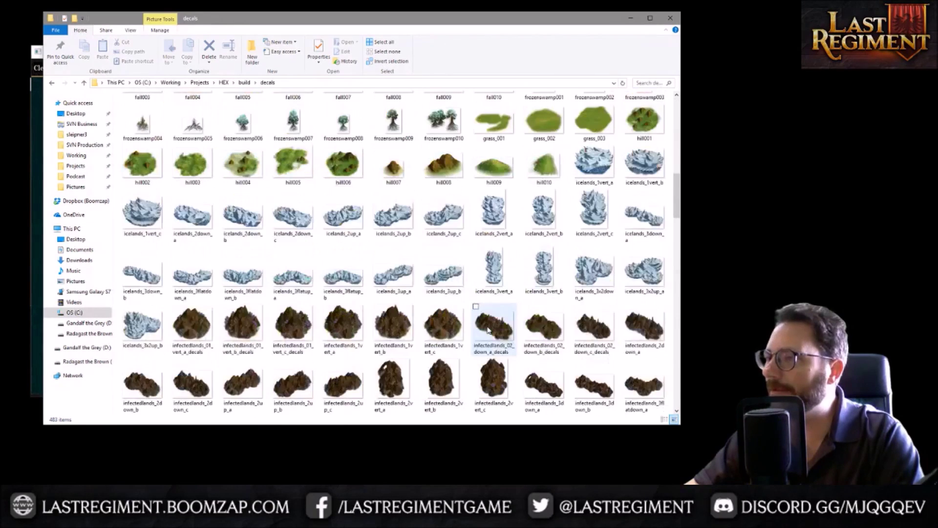
pyautogui.scroll(9, 489, 329)
pyautogui.scroll(-2, 488, 330)
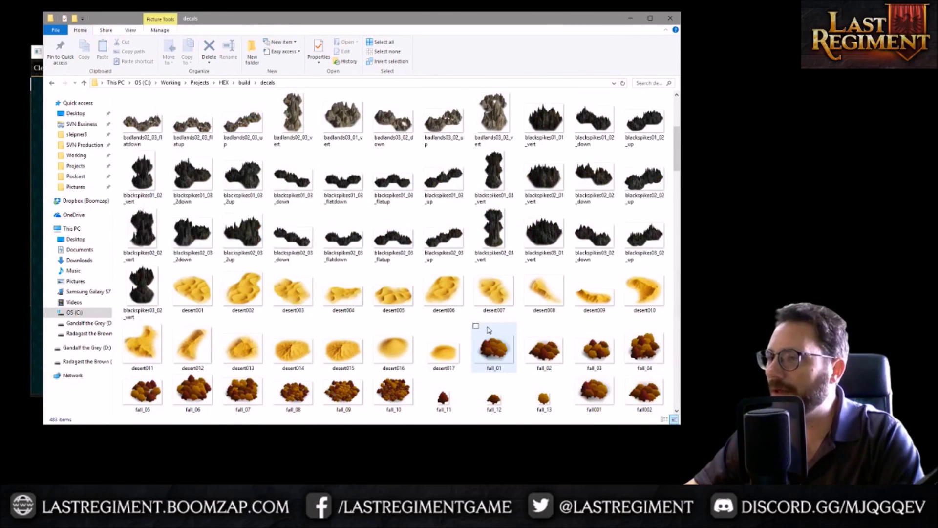
pyautogui.scroll(-2, 488, 330)
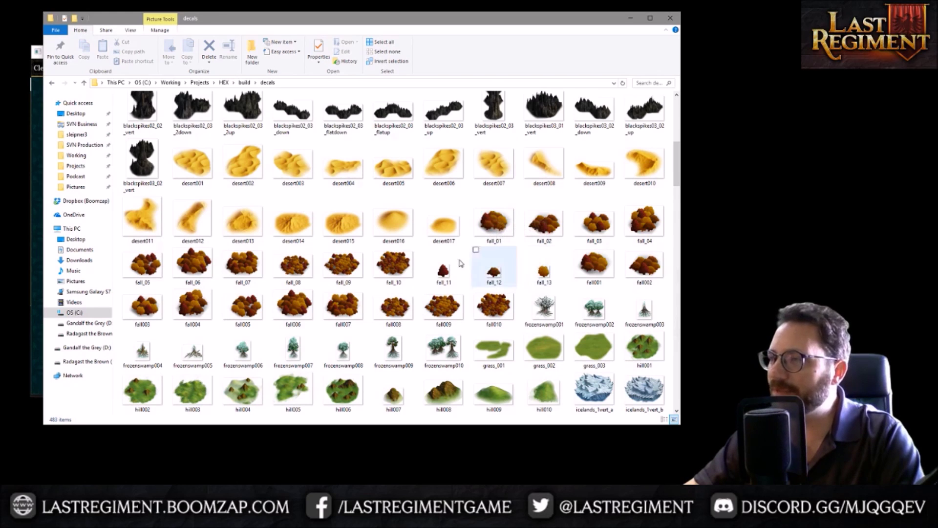
pyautogui.click(338, 269)
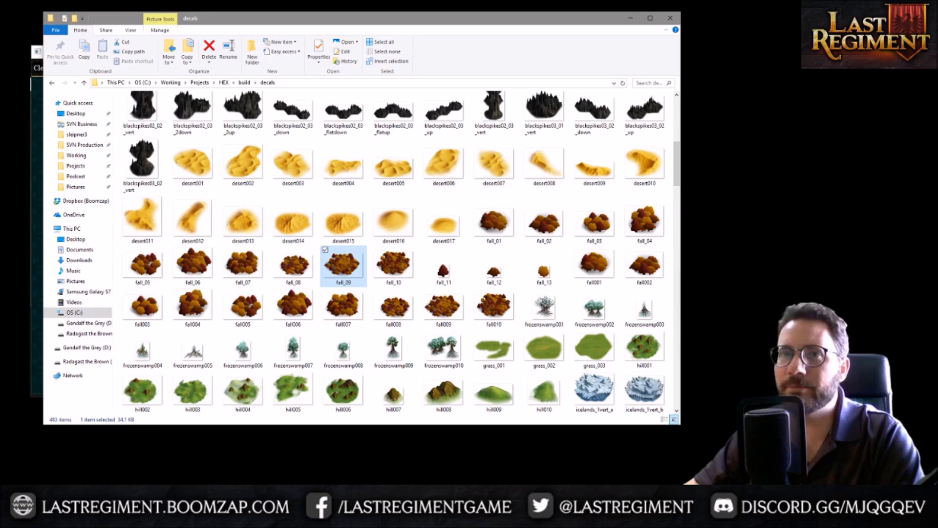
pyautogui.press('Return')
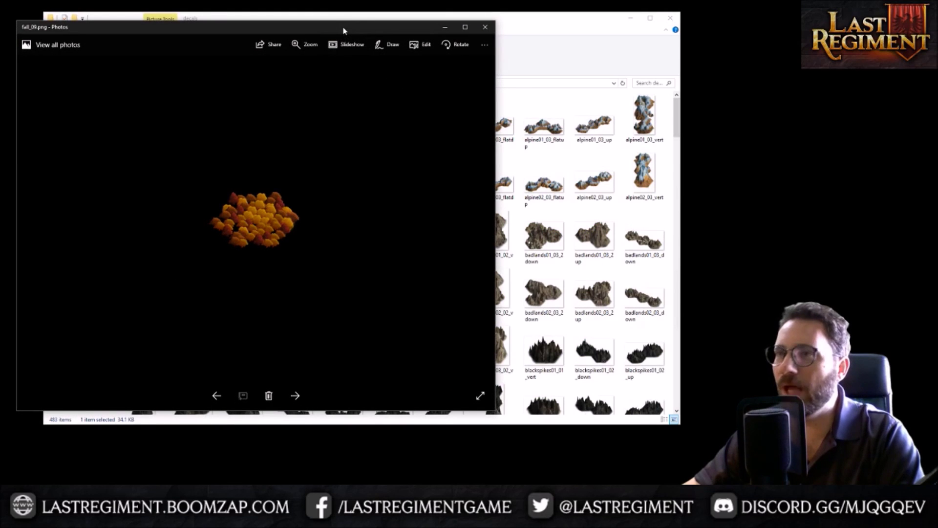
# Close the fall_09 Photos preview and bring Hex And The City back to the front.
pyautogui.click(485, 27)
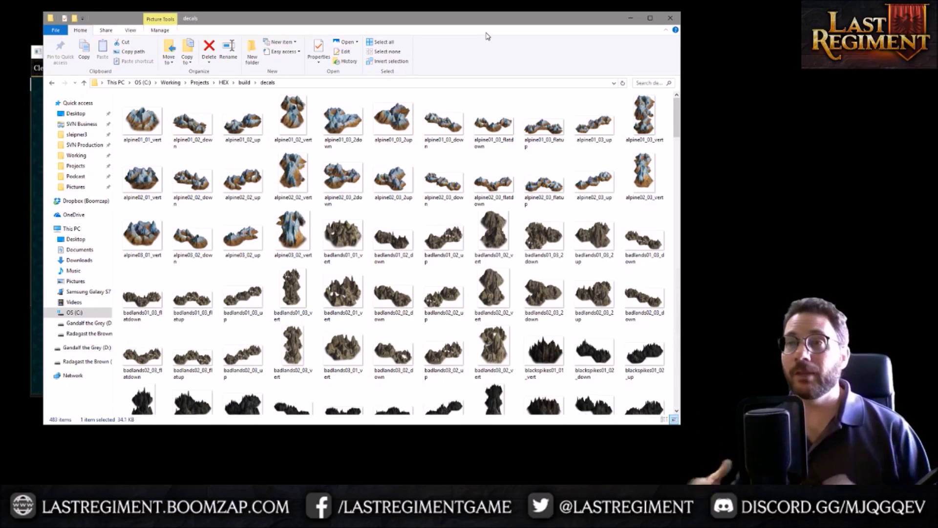
pyautogui.click(37, 169)
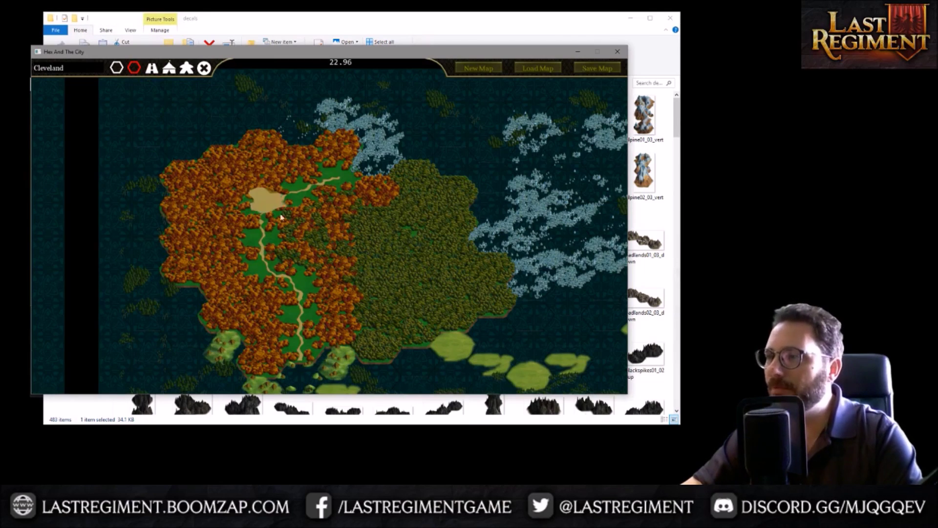
# Zoom in and repaint the central dark-green forest with the autumn-forest tile.
pyautogui.scroll(1, 314, 249)
pyautogui.scroll(3, 314, 249)
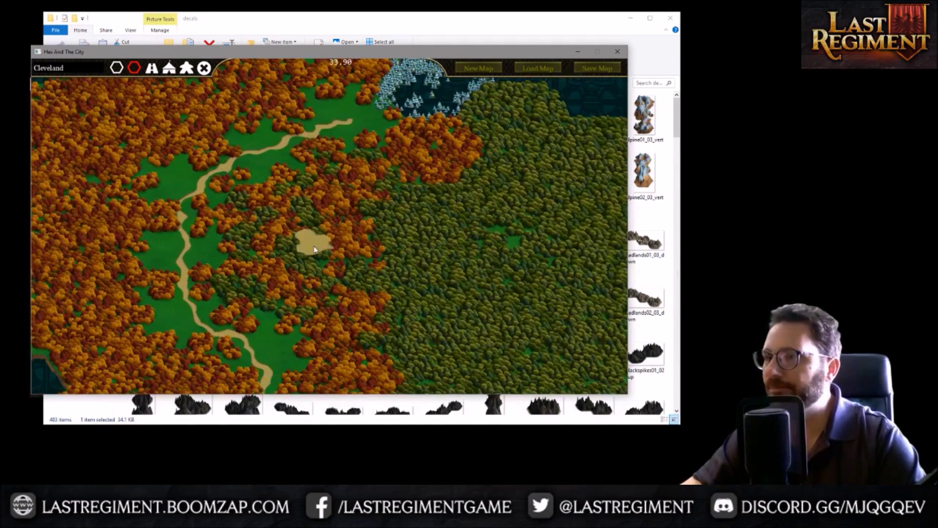
pyautogui.scroll(1, 234, 200)
pyautogui.click(116, 67)
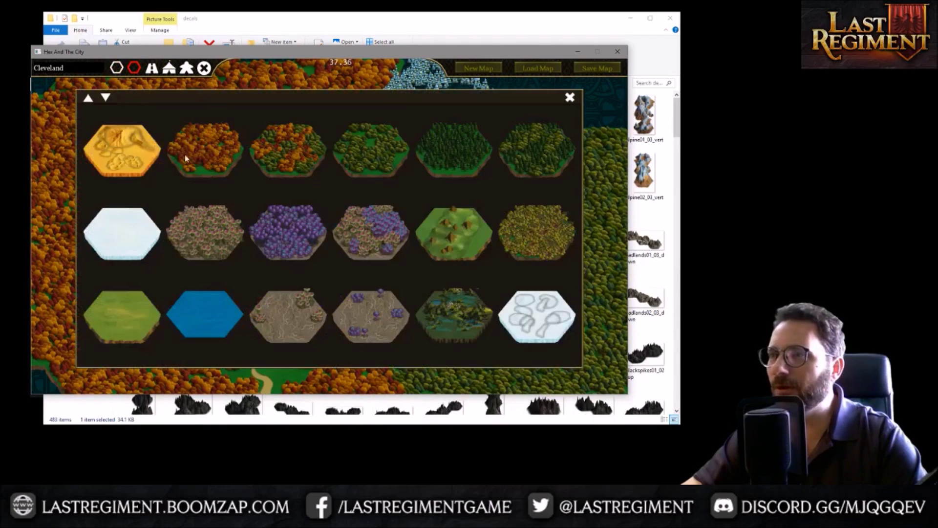
pyautogui.click(207, 157)
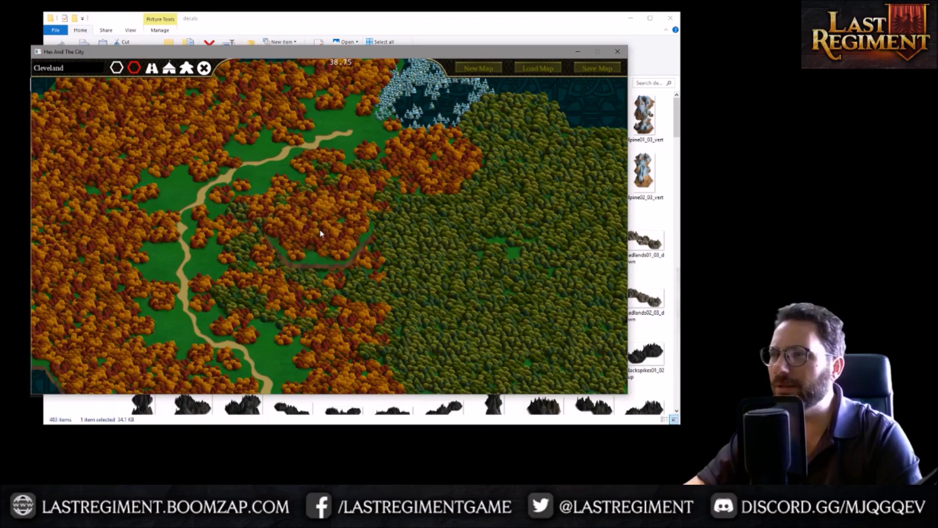
pyautogui.moveTo(322, 230)
pyautogui.mouseDown()
pyautogui.moveTo(303, 236)
pyautogui.moveTo(301, 269)
pyautogui.moveTo(277, 288)
pyautogui.moveTo(325, 296)
pyautogui.moveTo(366, 282)
pyautogui.moveTo(389, 258)
pyautogui.moveTo(393, 234)
pyautogui.moveTo(356, 197)
pyautogui.moveTo(410, 186)
pyautogui.moveTo(467, 231)
pyautogui.moveTo(493, 228)
pyautogui.moveTo(442, 240)
pyautogui.moveTo(440, 283)
pyautogui.moveTo(430, 238)
pyautogui.moveTo(391, 314)
pyautogui.moveTo(375, 203)
pyautogui.moveTo(410, 252)
pyautogui.mouseUp()
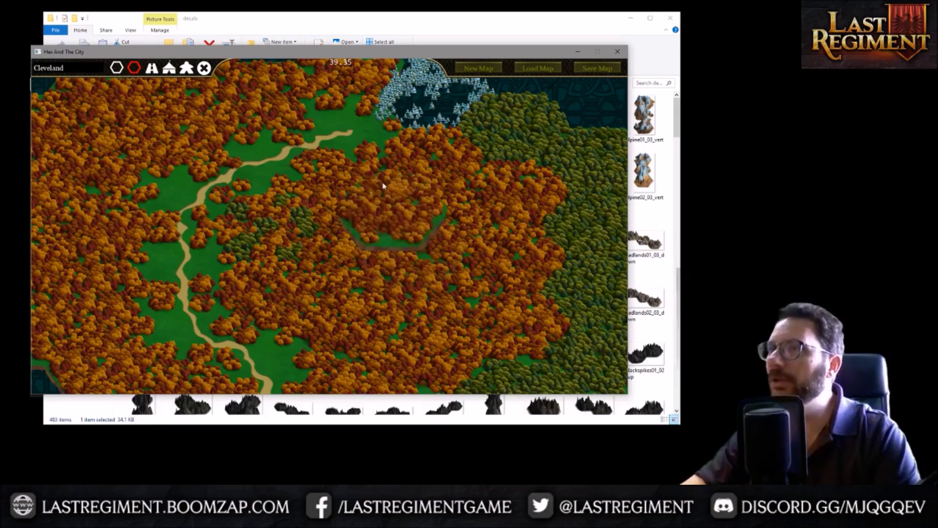
# Bring the Explorer windows forward and open the hex_data workbook from the xls folder in Excel.
pyautogui.click(322, 24)
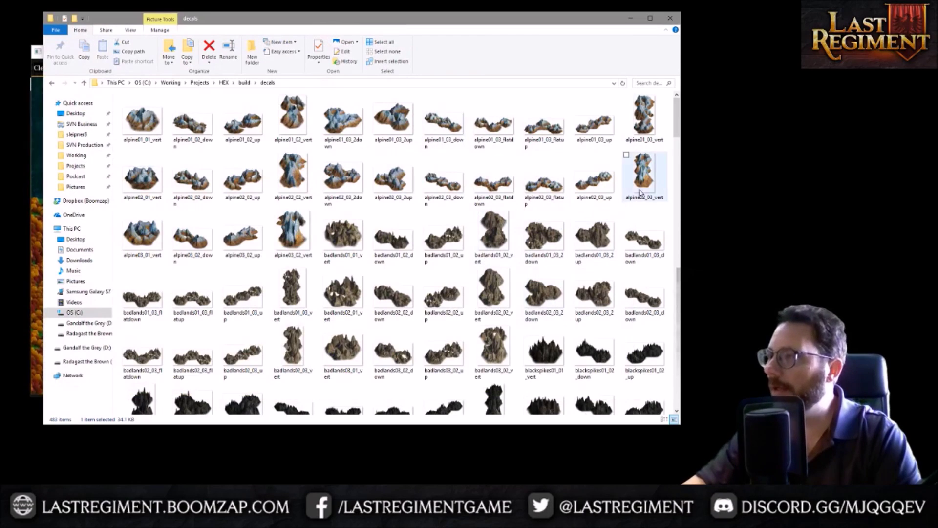
pyautogui.moveTo(677, 134); pyautogui.dragTo(676, 179)
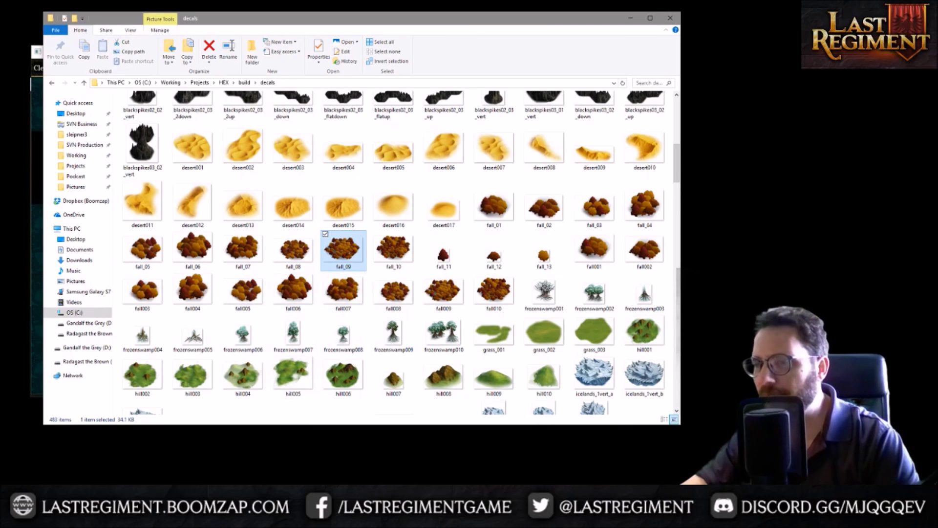
pyautogui.click(37, 431)
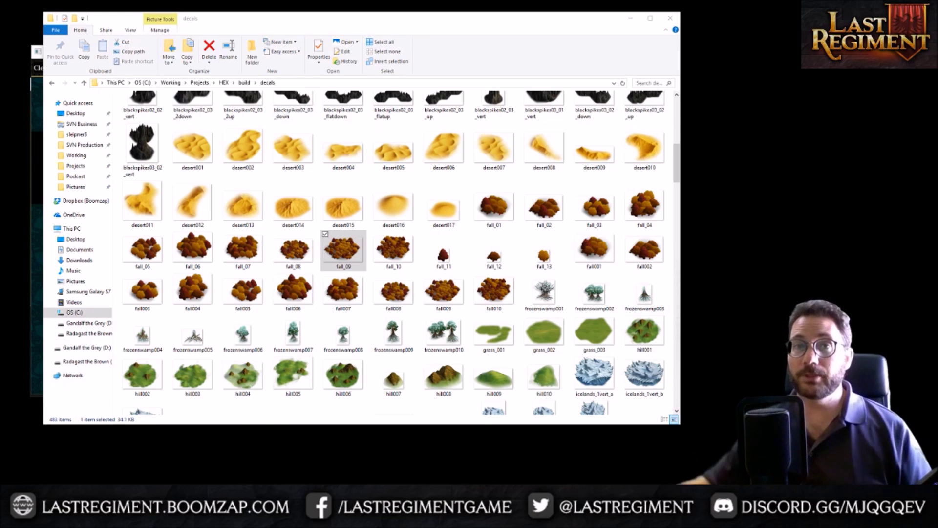
pyautogui.moveTo(0, 22); pyautogui.dragTo(183, 28)
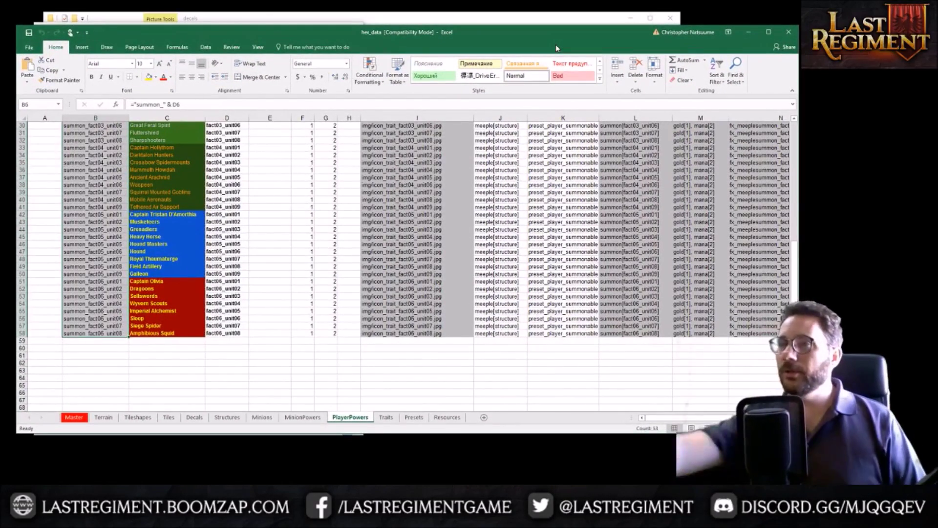
# Browse hex_data's Terrain, Tiles, Structures and Minions sheets, ending on the Decals sheet.
pyautogui.click(102, 419)
pyautogui.click(167, 420)
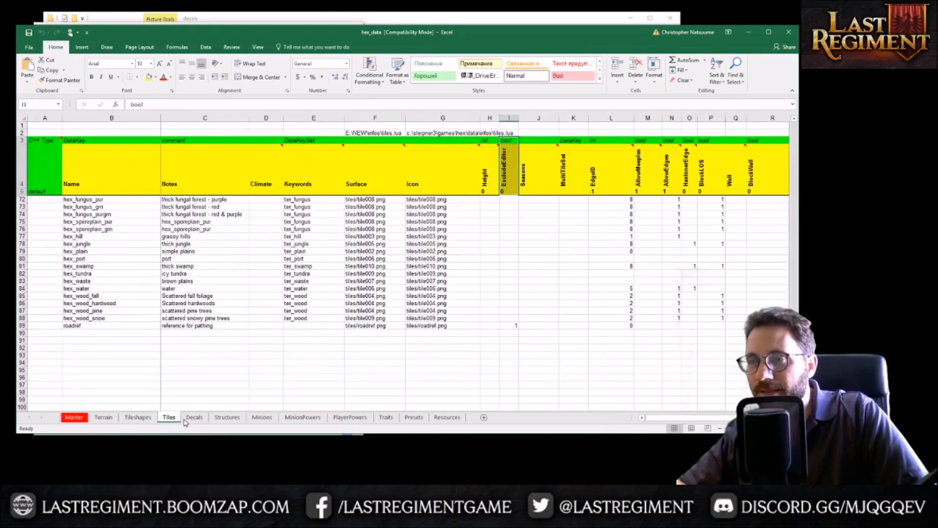
pyautogui.click(194, 420)
pyautogui.click(228, 421)
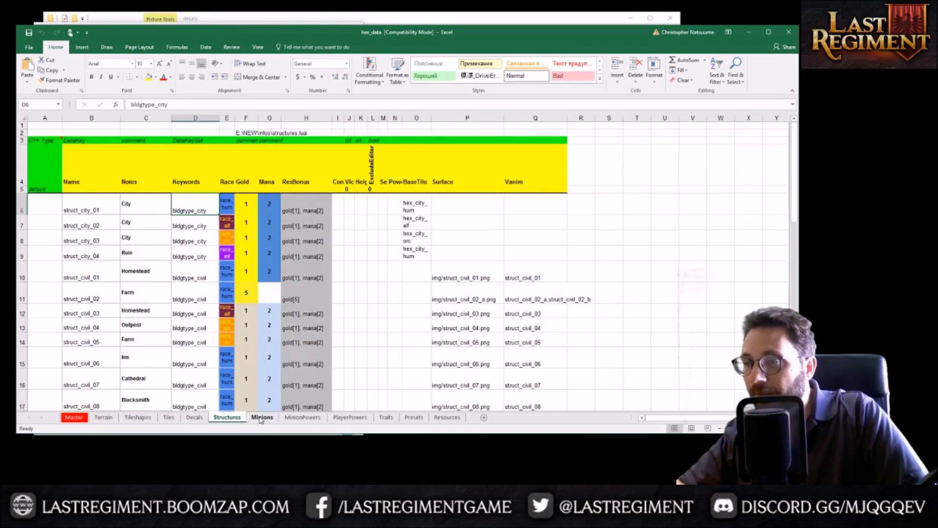
pyautogui.click(261, 419)
pyautogui.click(195, 419)
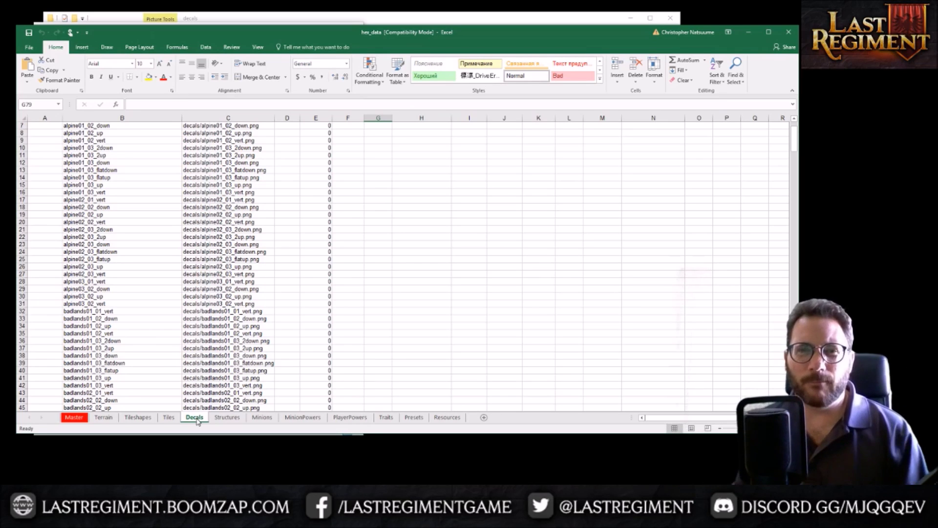
# Narrow the Excel window to reveal the decal thumbnails and scroll through the Decals sheet.
pyautogui.moveTo(799, 330); pyautogui.dragTo(441, 331)
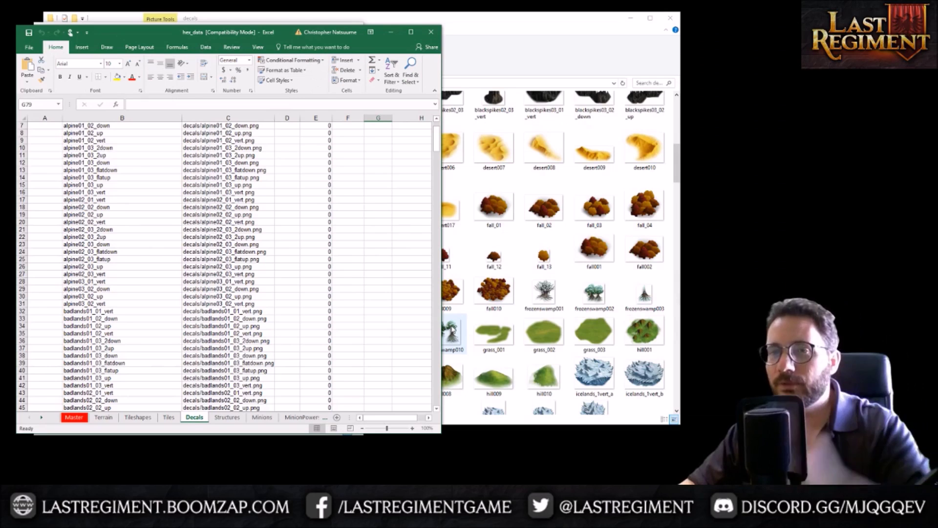
pyautogui.scroll(2, 308, 285)
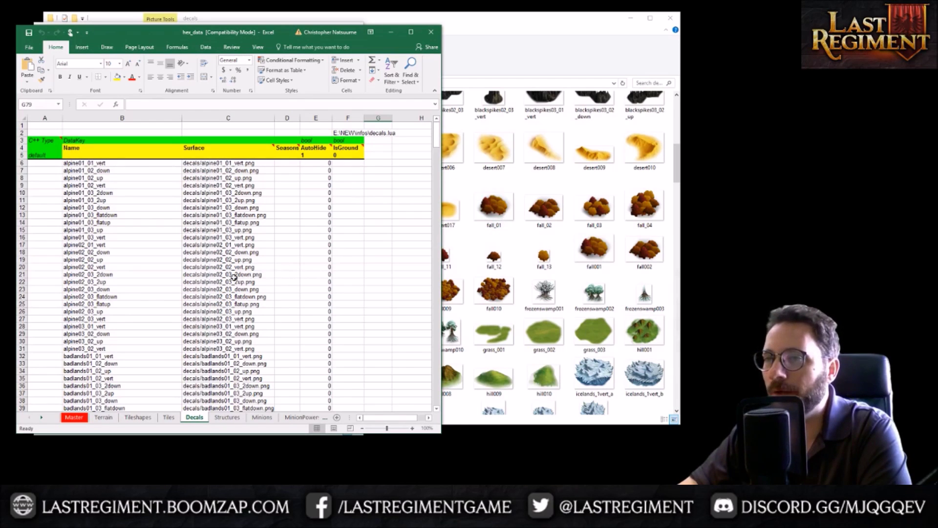
pyautogui.scroll(-16, 233, 277)
pyautogui.scroll(-13, 233, 277)
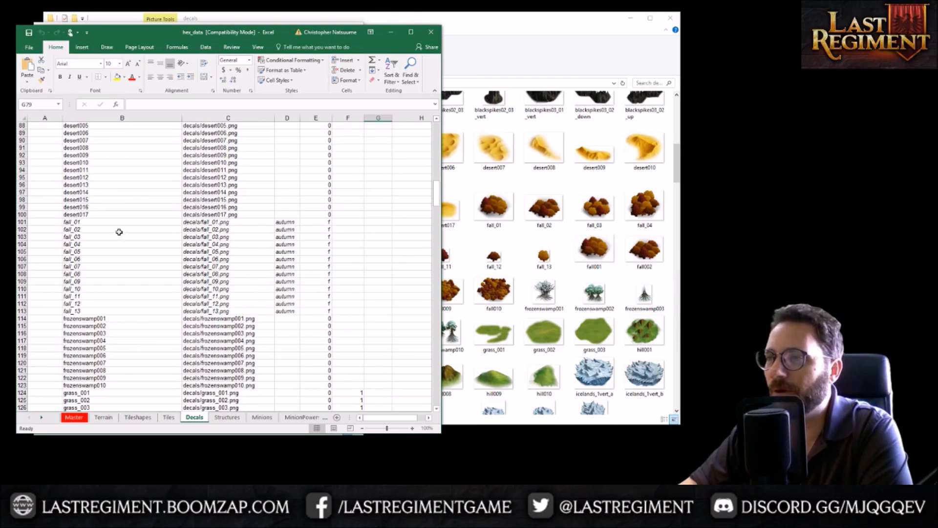
pyautogui.scroll(20, 311, 246)
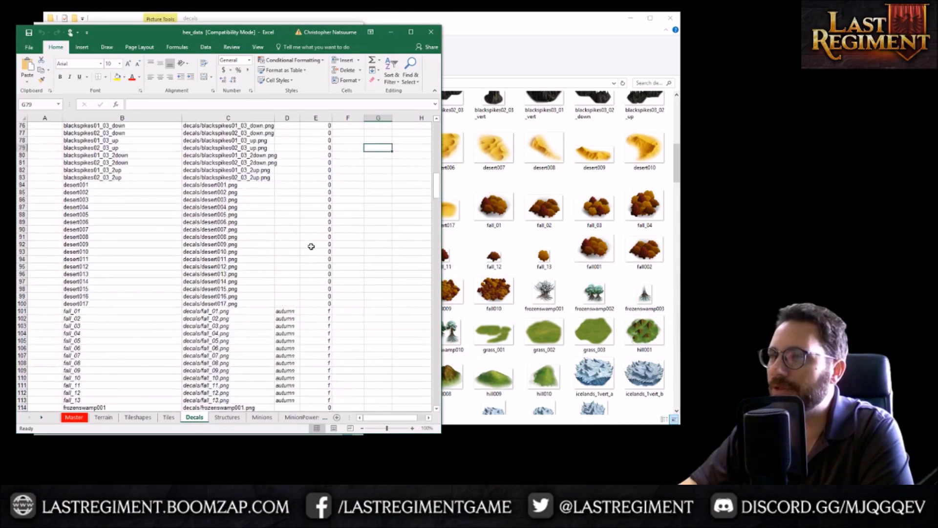
pyautogui.scroll(5, 311, 246)
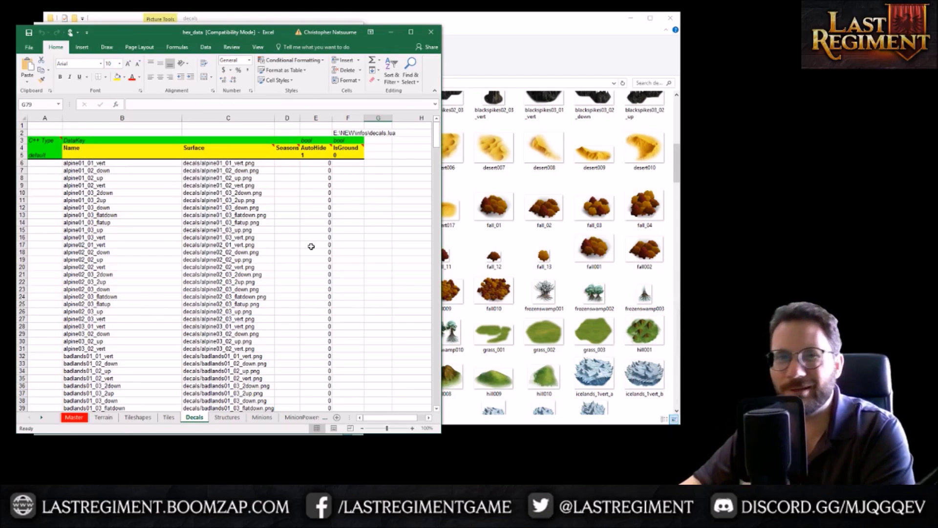
pyautogui.scroll(-20, 311, 246)
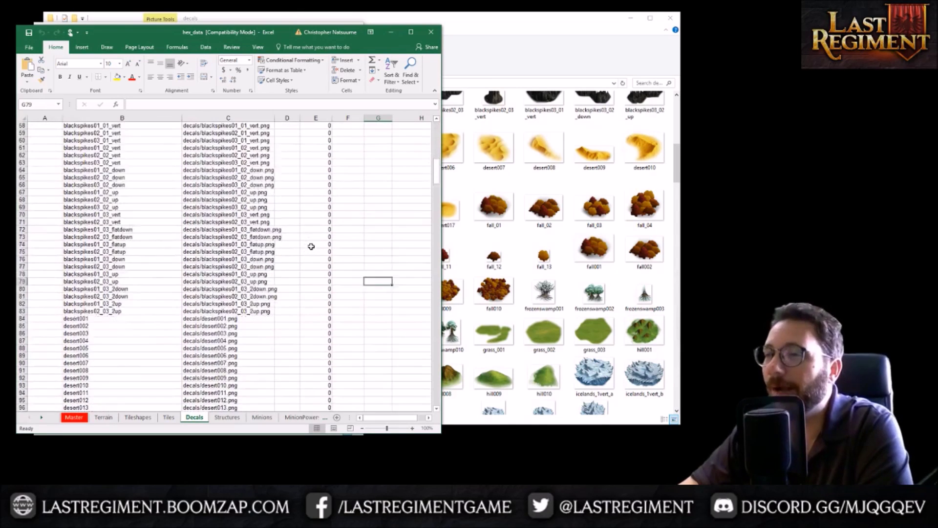
pyautogui.scroll(-3, 311, 246)
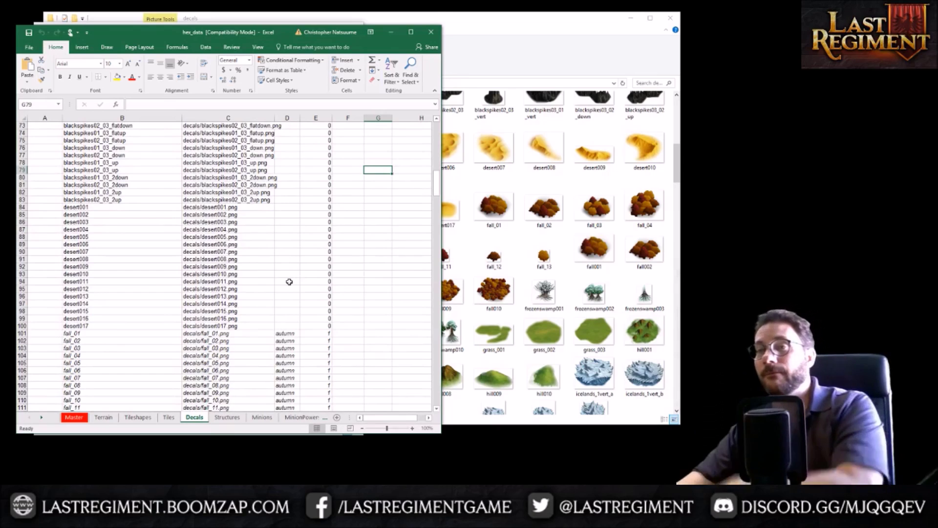
pyautogui.scroll(20, 275, 269)
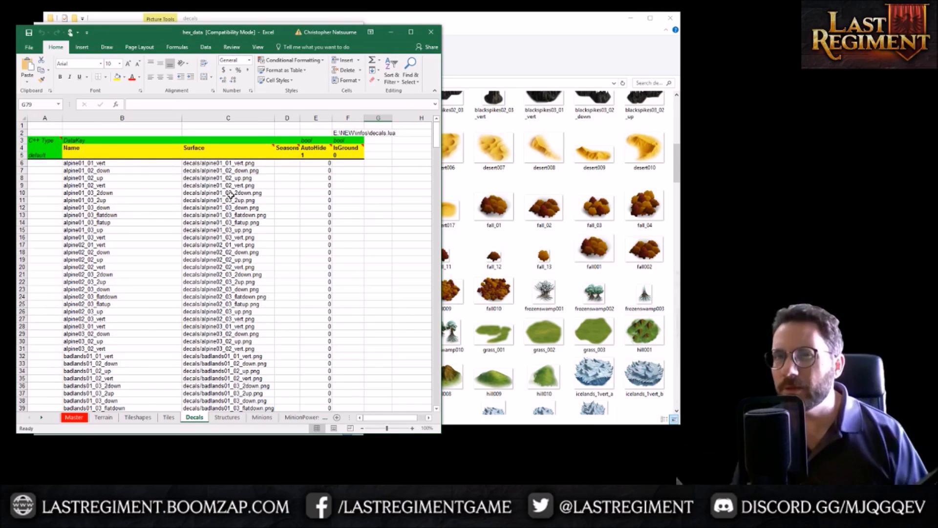
# Inspect the CONCATENATE file-path formula in C21, then switch to the Hex Decal Editor.
pyautogui.click(232, 274)
pyautogui.scroll(-17, 227, 324)
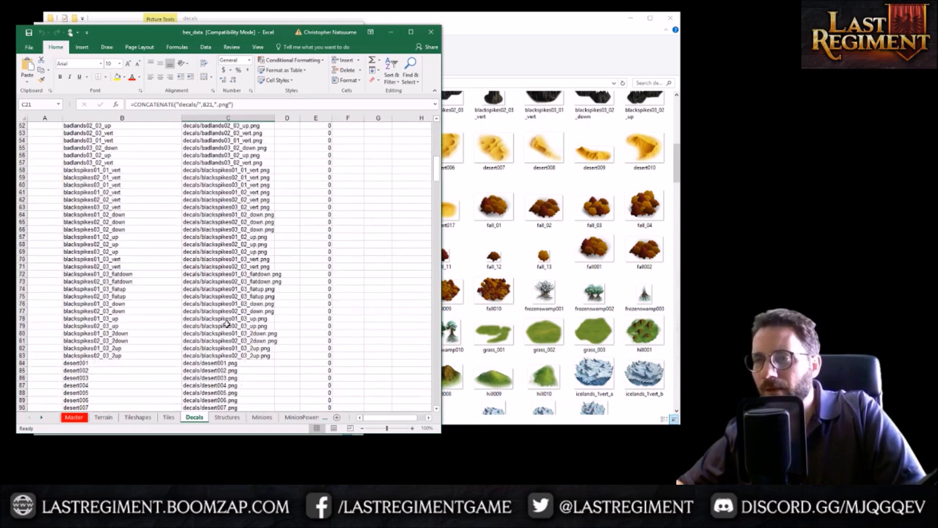
pyautogui.scroll(-10, 227, 324)
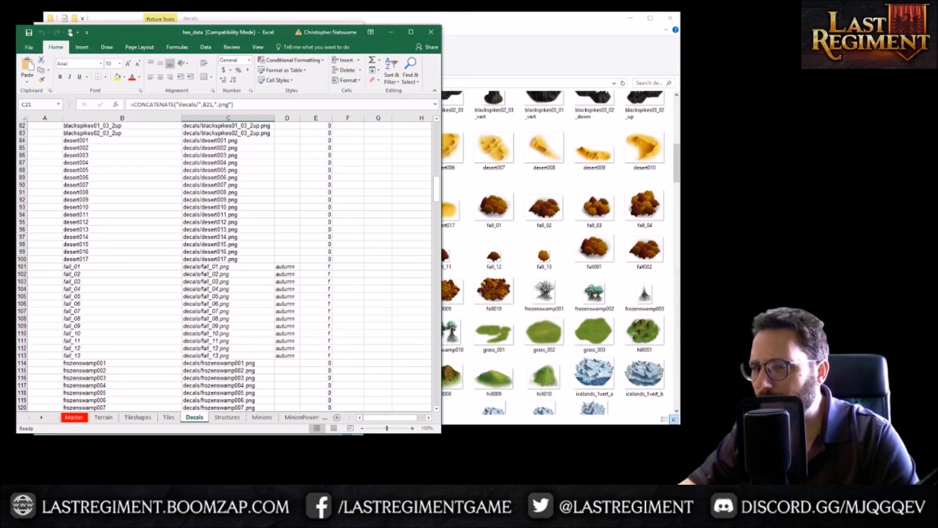
pyautogui.hotkey('alt', 'Tab')
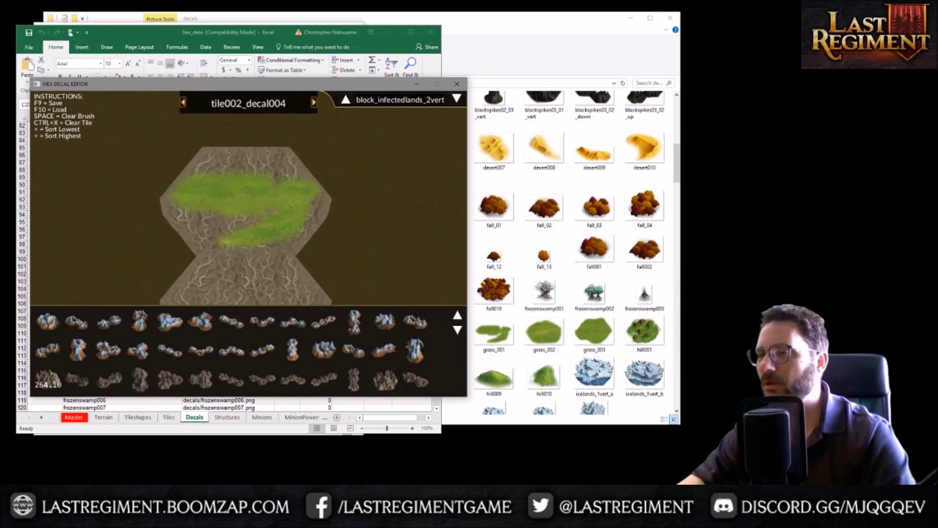
# Place the three-hex snowy mountain decal and move the mountain cluster to the top-left.
pyautogui.hotkey('alt', 'Tab')
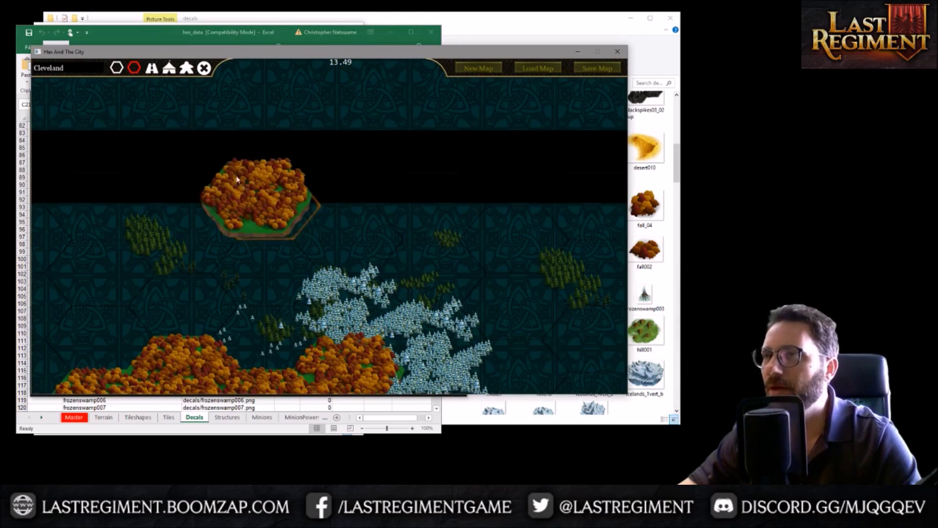
pyautogui.click(132, 68)
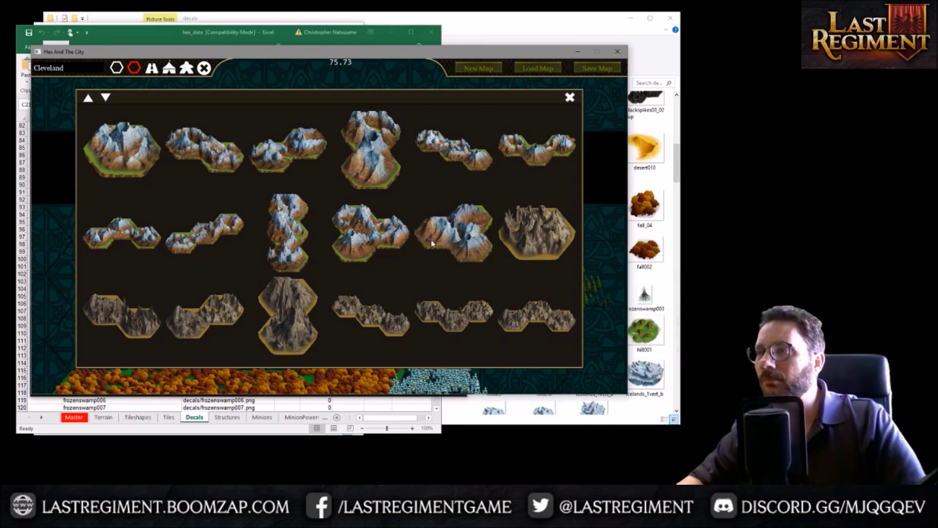
pyautogui.click(366, 237)
pyautogui.press('s')
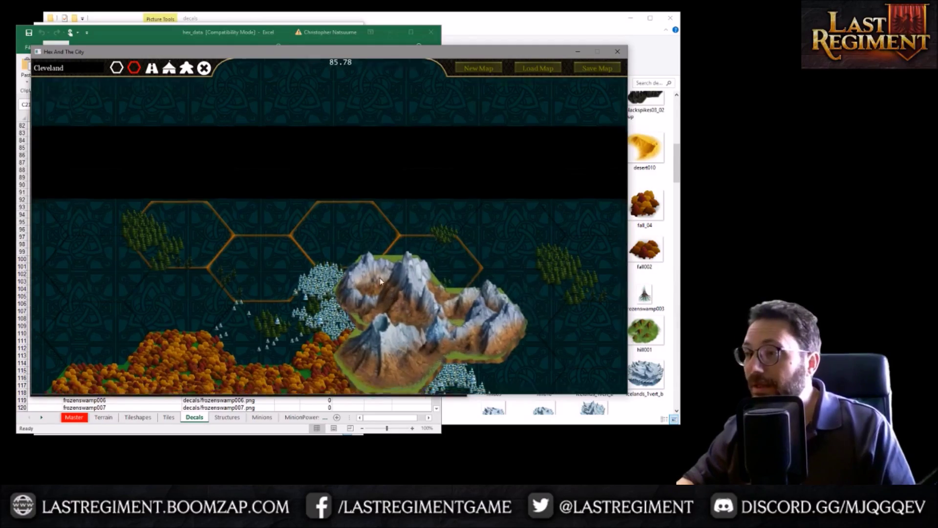
pyautogui.press('s')
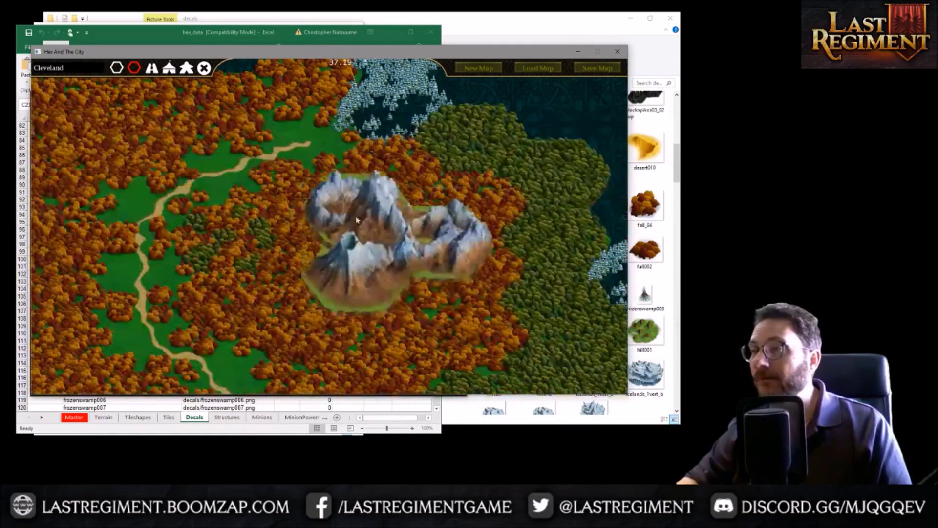
pyautogui.scroll(2, 508, 230)
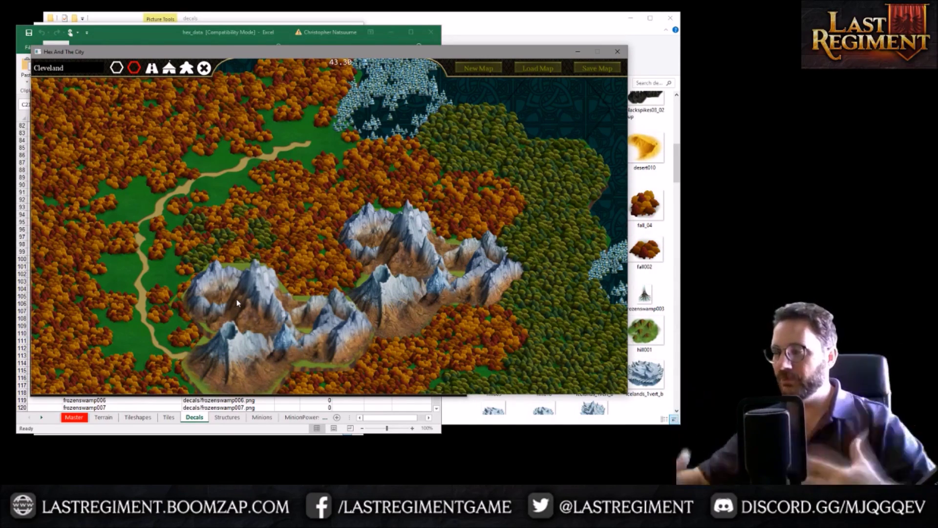
pyautogui.moveTo(235, 262); pyautogui.dragTo(123, 57)
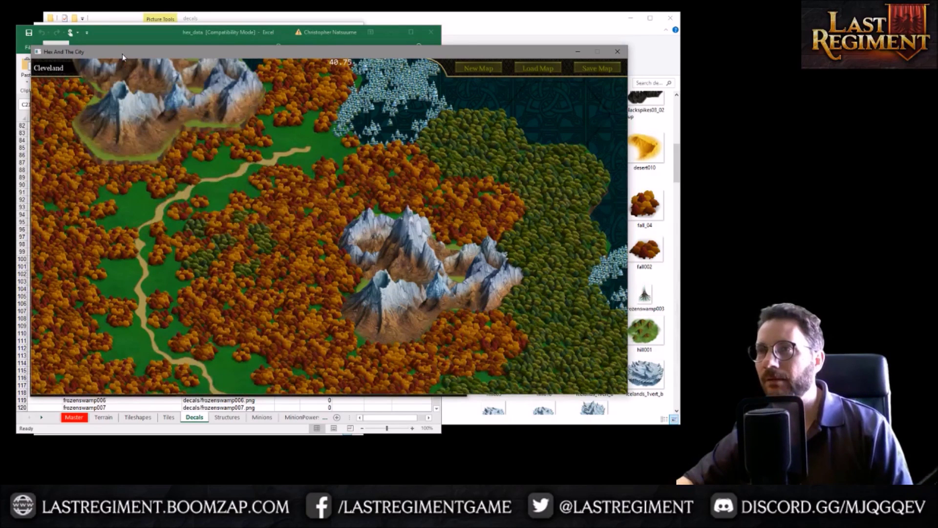
# Place a brown mushroom-mountain at the map's left-centre, then return to Excel.
pyautogui.click(122, 54)
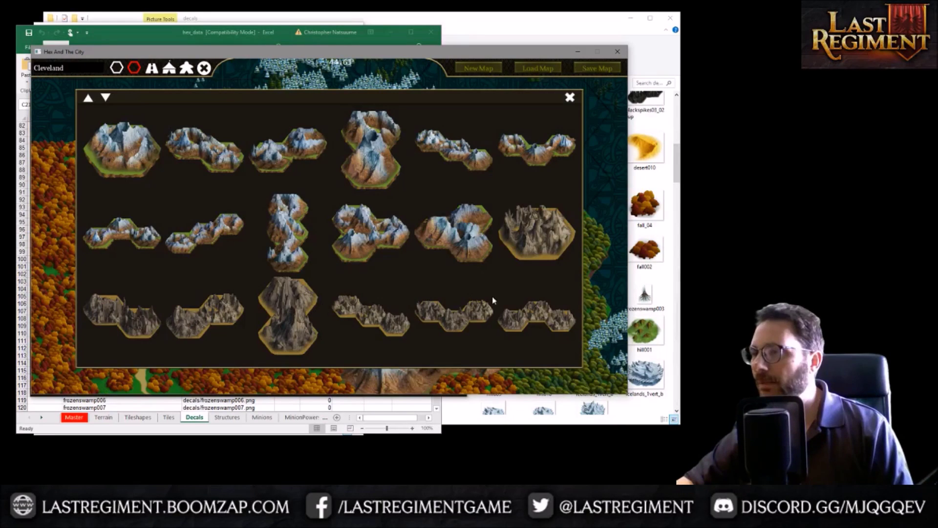
pyautogui.scroll(-2, 517, 271)
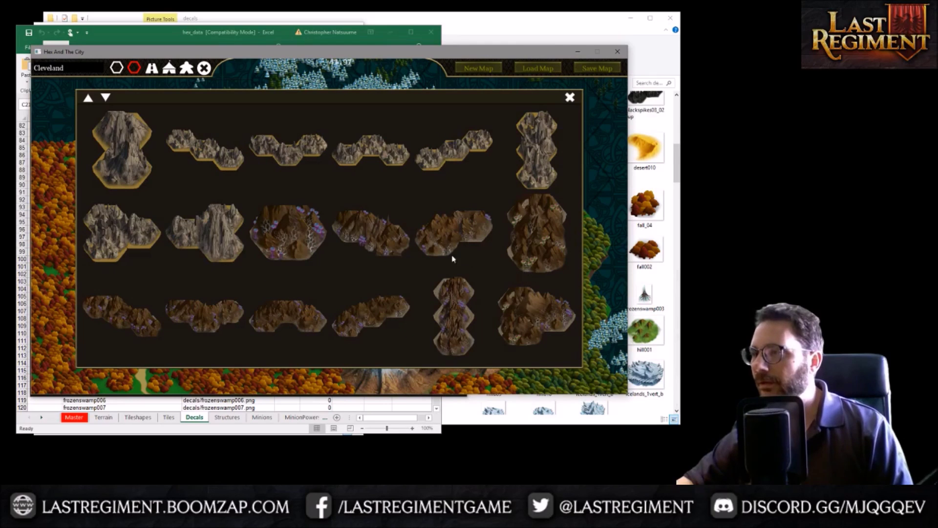
pyautogui.click(544, 253)
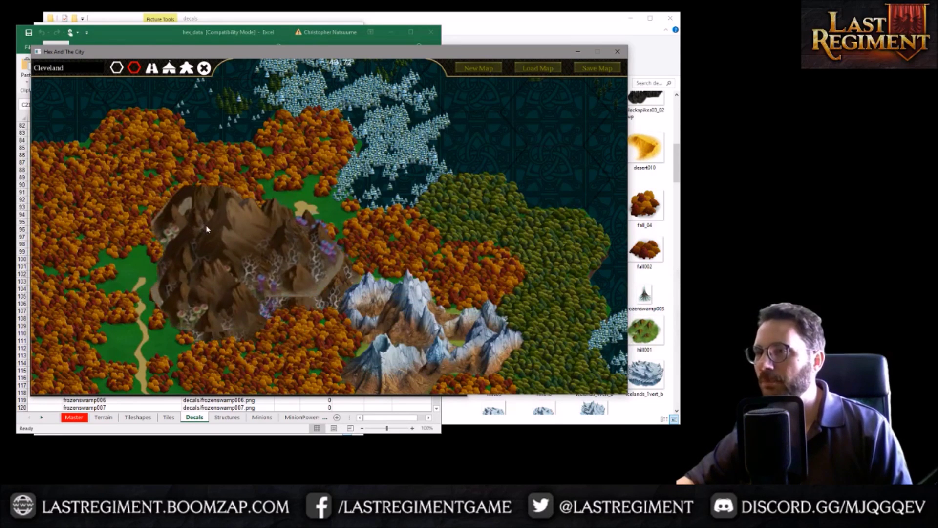
pyautogui.click(208, 229)
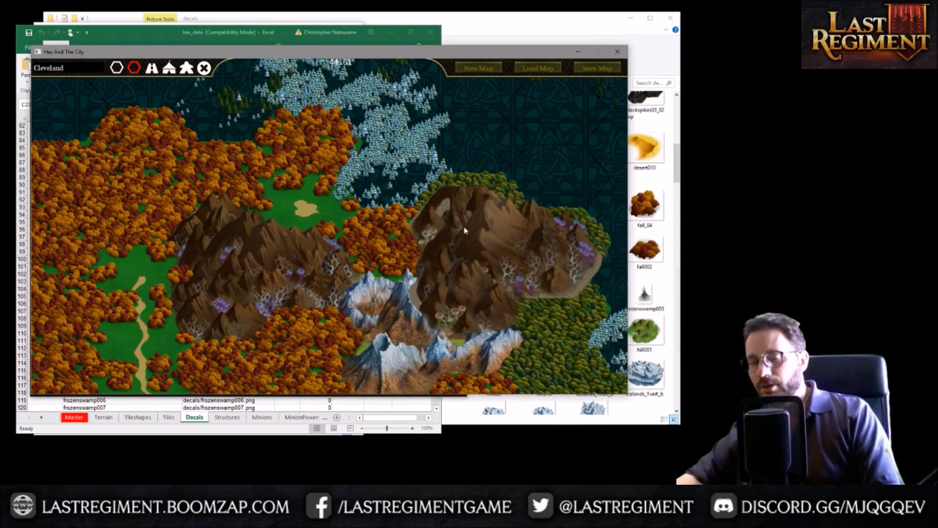
pyautogui.scroll(-3, 465, 231)
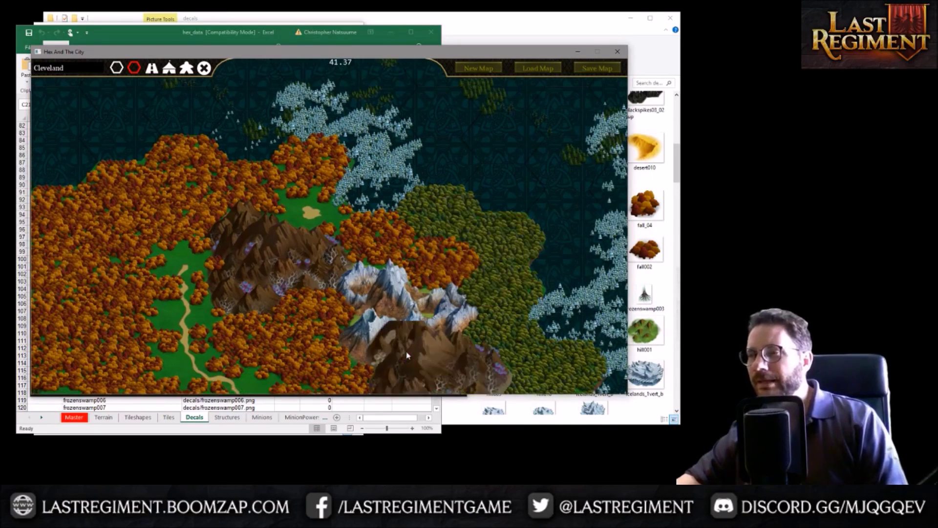
pyautogui.click(180, 426)
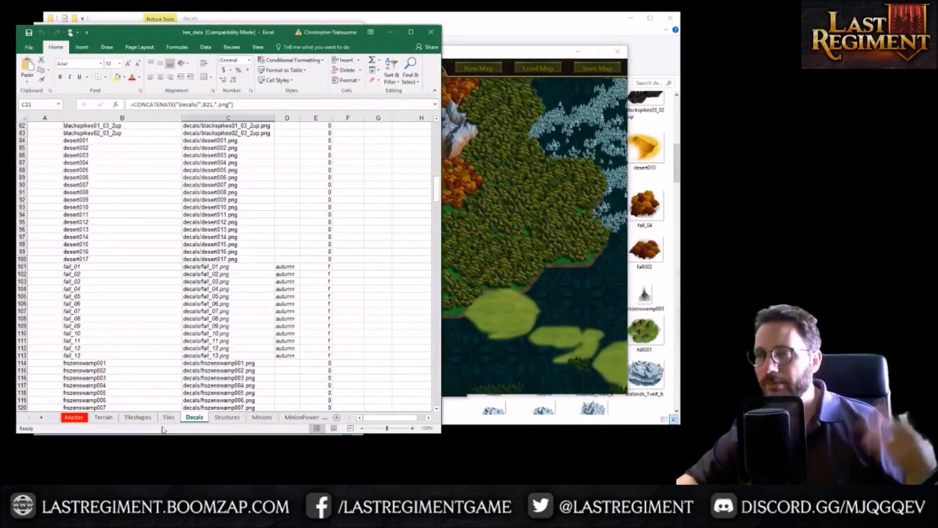
# Review hex_data's Tileshapes and Tiles sheets, then bring the map editor back to front.
pyautogui.click(137, 417)
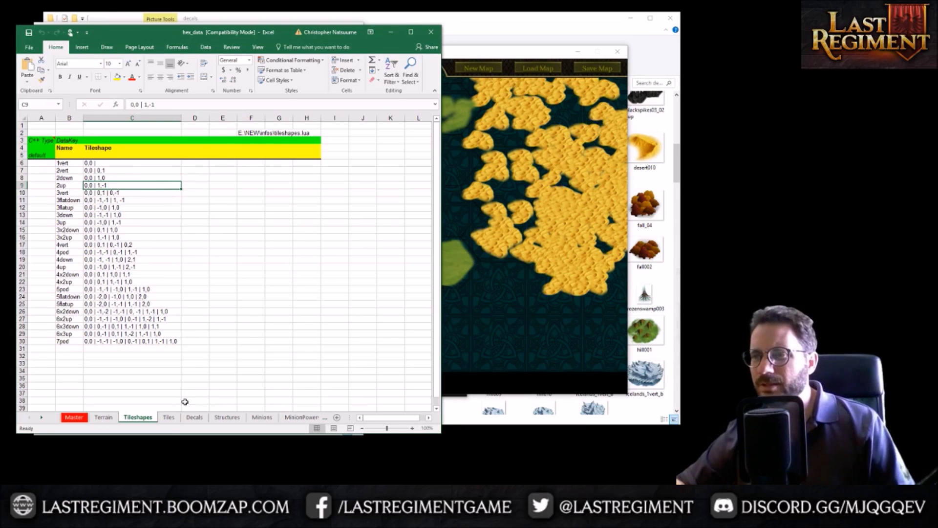
pyautogui.click(168, 417)
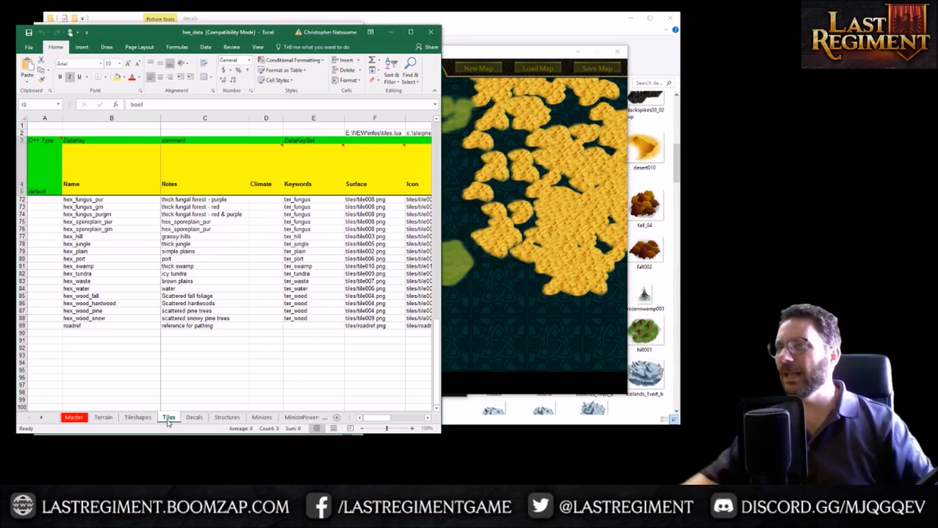
pyautogui.click(474, 266)
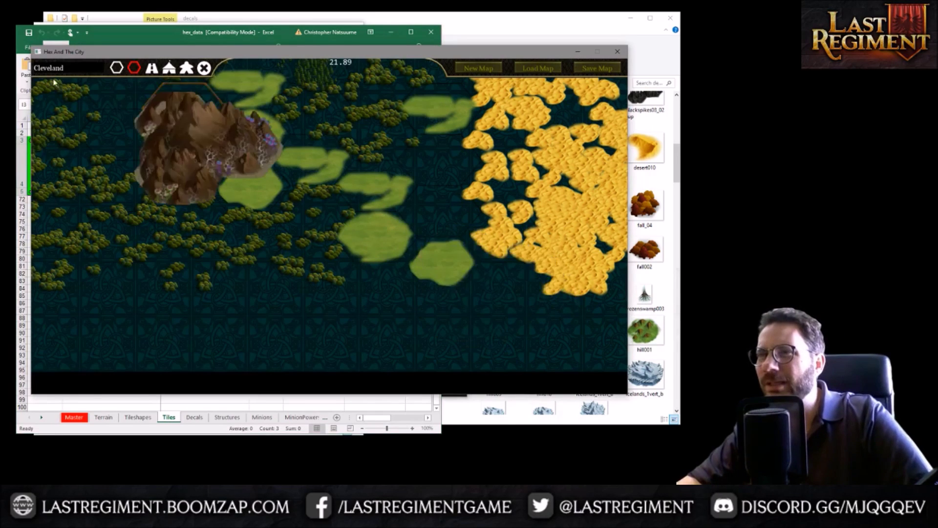
# Paint dark forest tiles over the grassland hexes beside the dirt road.
pyautogui.click(117, 69)
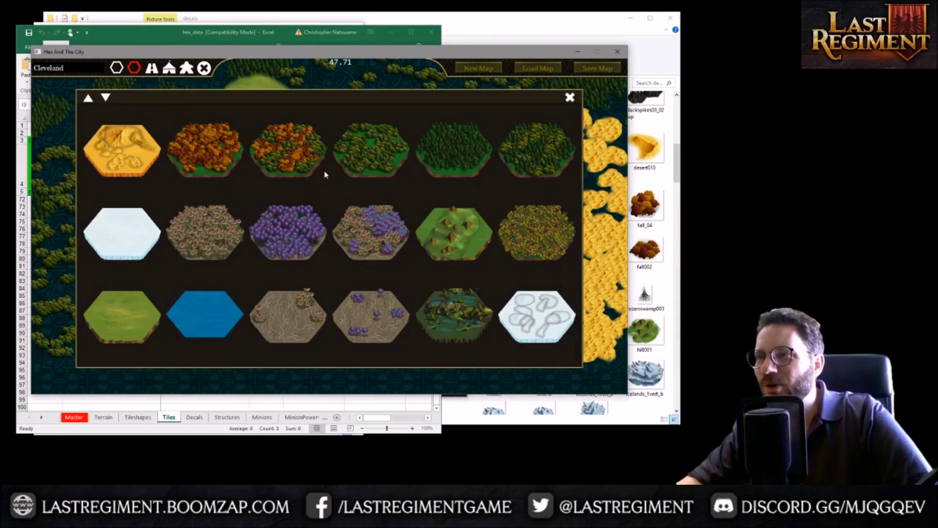
pyautogui.scroll(-2, 547, 251)
pyautogui.scroll(1, 546, 249)
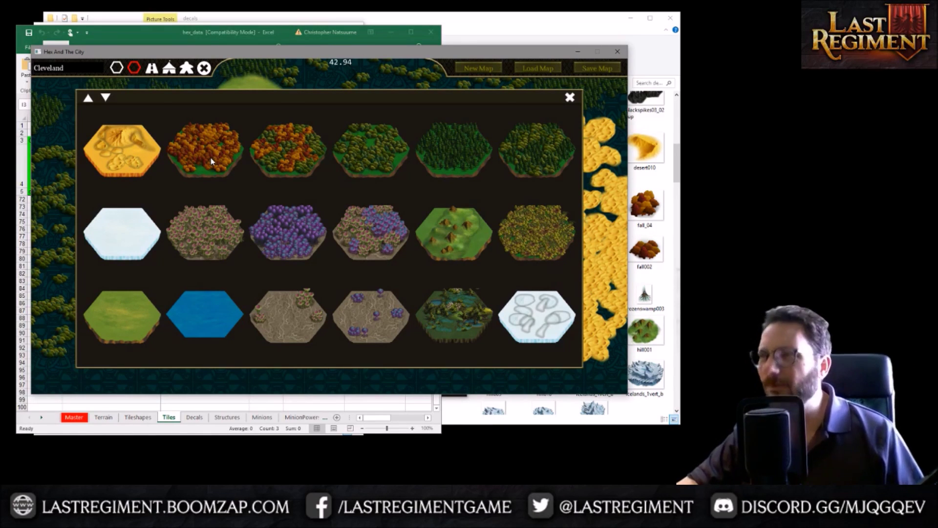
pyautogui.click(464, 154)
pyautogui.moveTo(337, 198)
pyautogui.mouseDown()
pyautogui.moveTo(226, 262)
pyautogui.moveTo(288, 203)
pyautogui.moveTo(268, 191)
pyautogui.moveTo(213, 222)
pyautogui.moveTo(200, 296)
pyautogui.moveTo(266, 279)
pyautogui.moveTo(307, 217)
pyautogui.mouseUp()
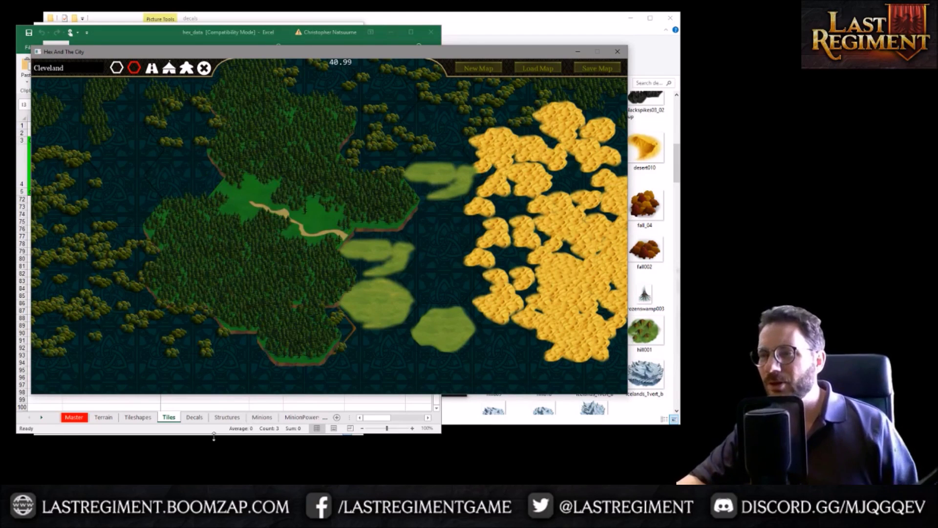
# Return to Excel's hex_data workbook and move from the Tiles sheet to the Terrain sheet.
pyautogui.click(211, 402)
pyautogui.moveTo(108, 324); pyautogui.dragTo(89, 199)
pyautogui.hotkey('ctrl', 'pageup')
pyautogui.hotkey('ctrl', 'pageup')
# Review the terrain names ter_city through ter_wood, then select ter_desert and ter_fungus.
pyautogui.scroll(1, 90, 199)
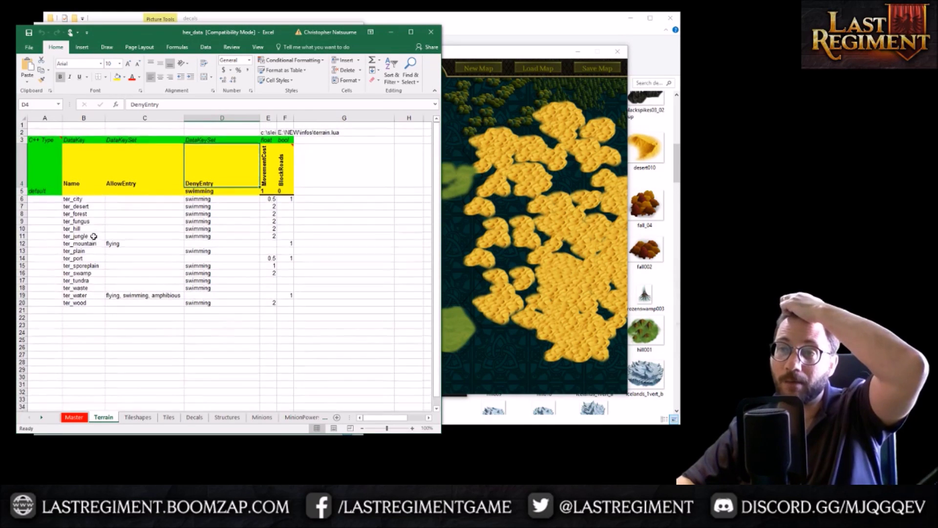
pyautogui.moveTo(89, 199); pyautogui.dragTo(98, 308)
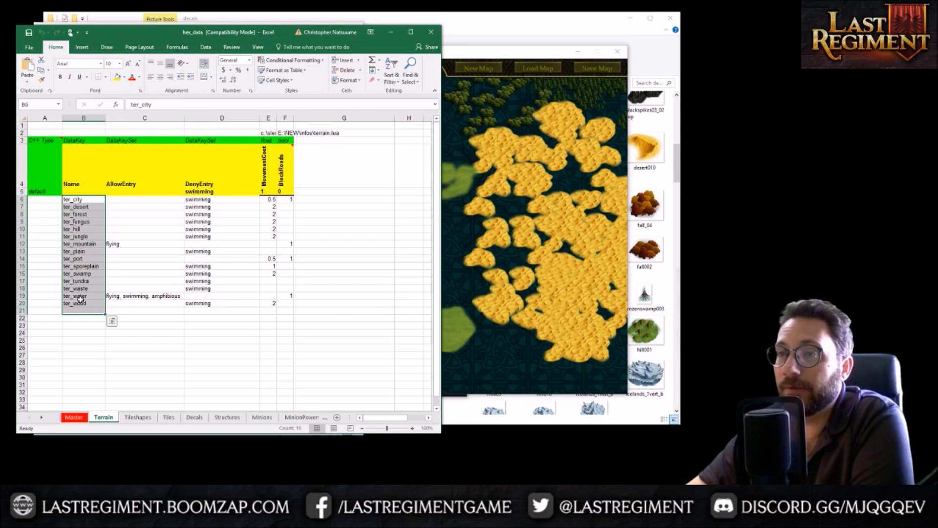
pyautogui.click(155, 340)
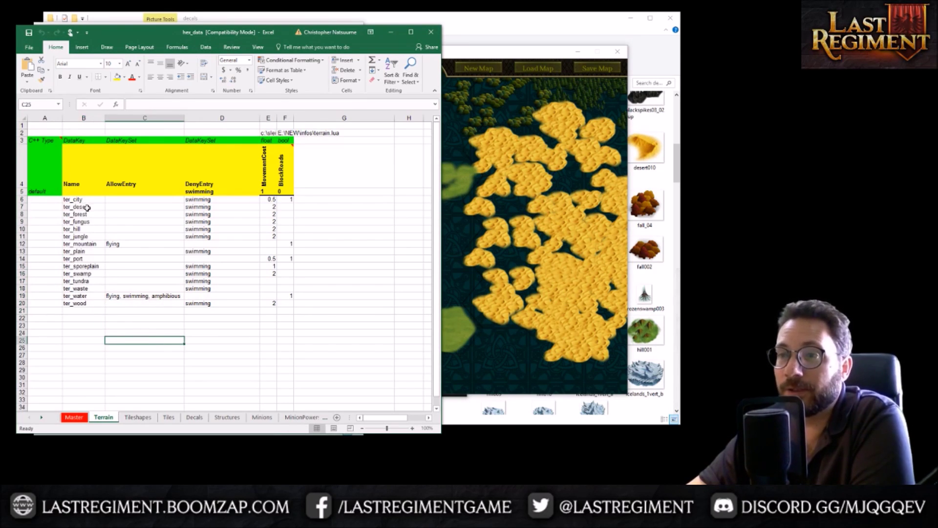
pyautogui.click(87, 207)
pyautogui.click(86, 222)
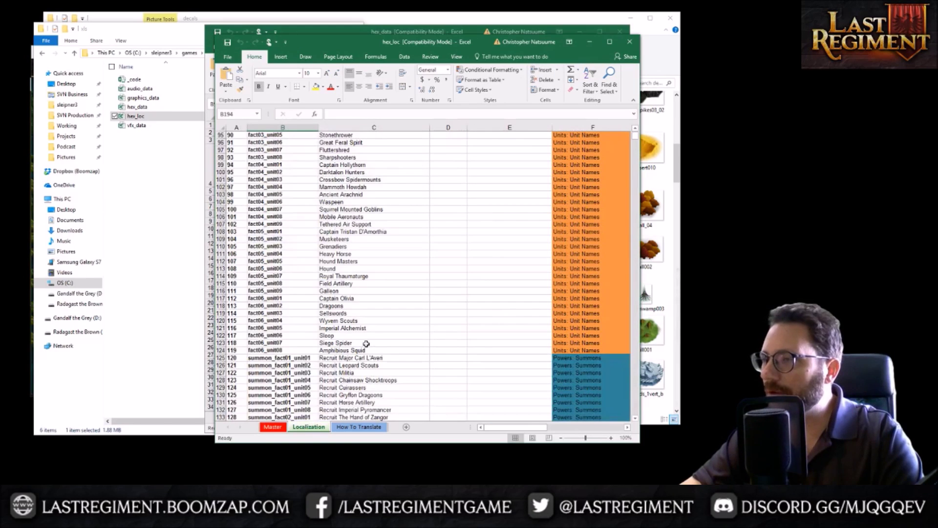
# Confirm ter_desert's display name 'Deserts' in hex_loc row 59, then close hex_loc without saving.
pyautogui.scroll(5, 366, 344)
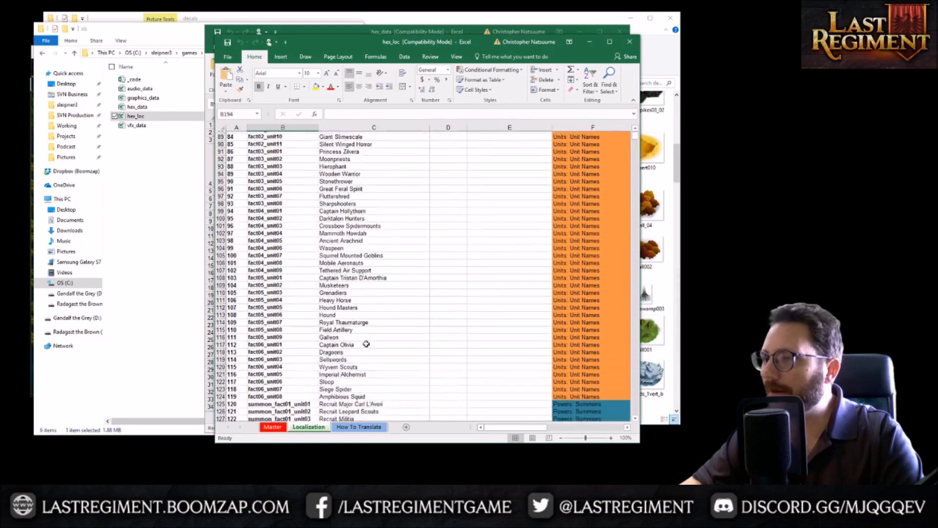
pyautogui.scroll(19, 366, 343)
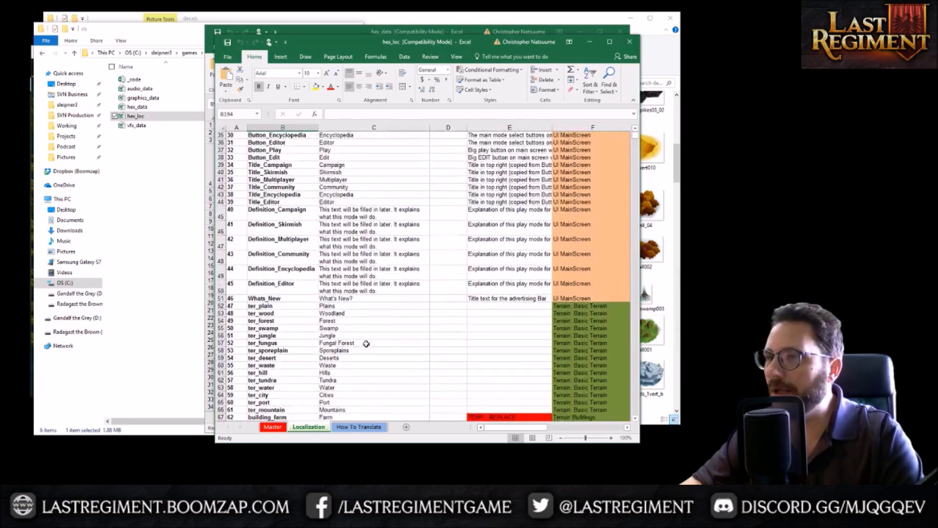
pyautogui.scroll(-14, 366, 343)
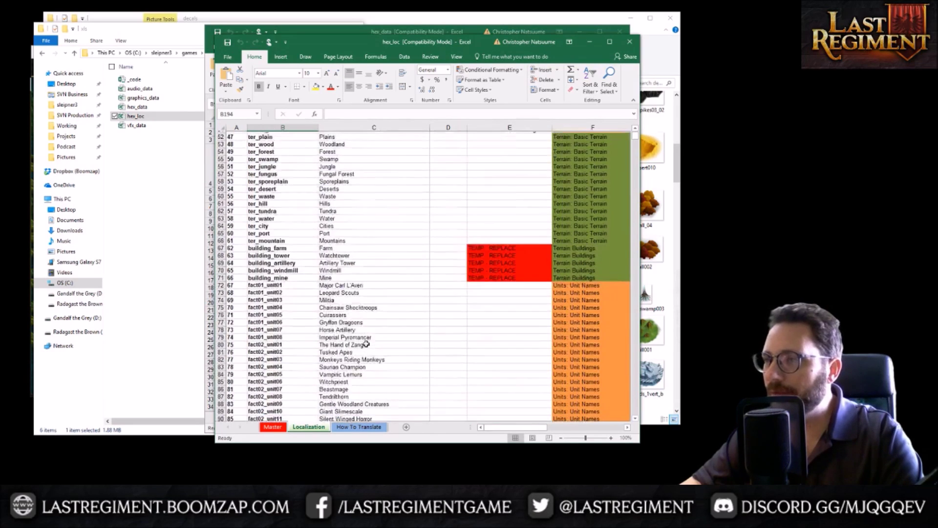
pyautogui.scroll(3, 367, 343)
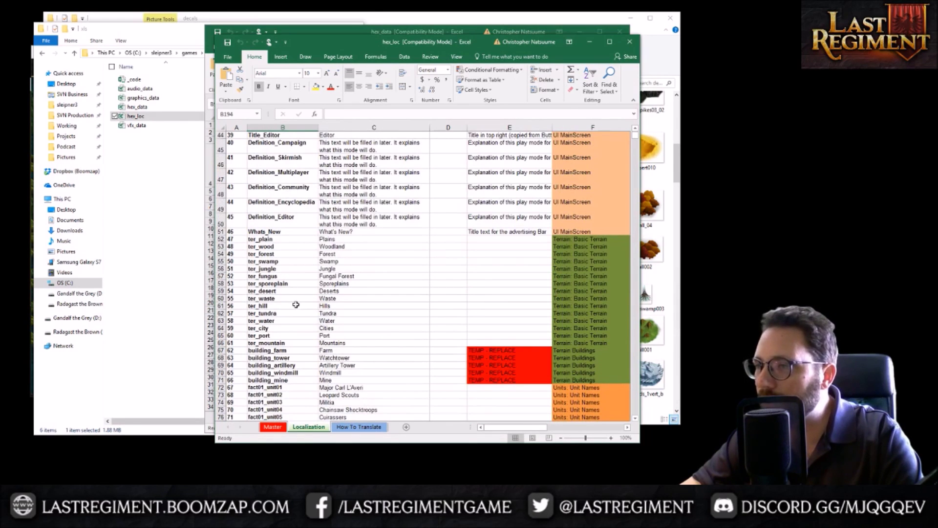
pyautogui.click(286, 291)
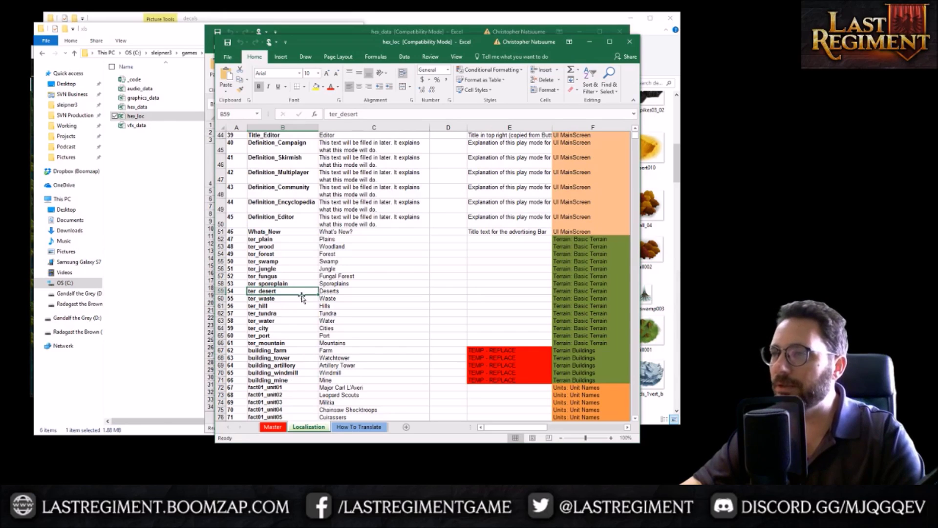
pyautogui.click(349, 292)
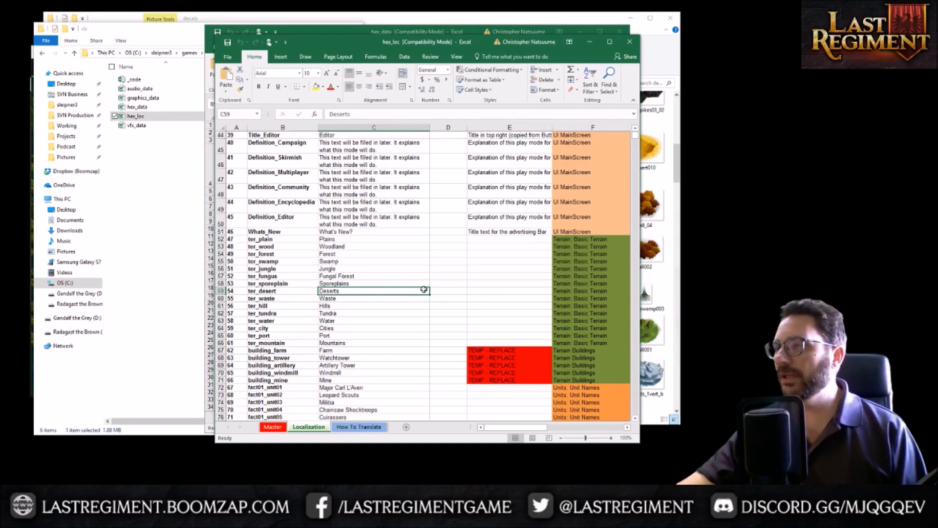
pyautogui.press('Right')
pyautogui.press('Right')
pyautogui.press('Right')
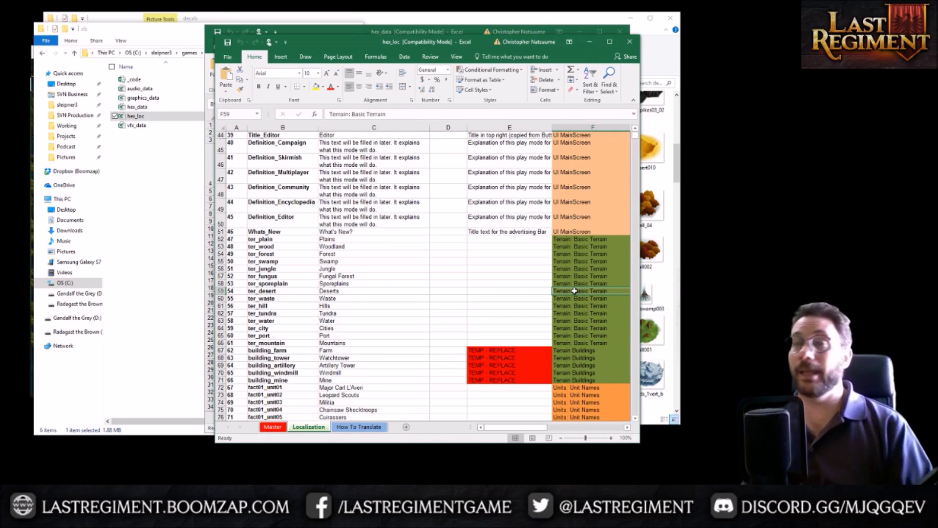
pyautogui.click(633, 45)
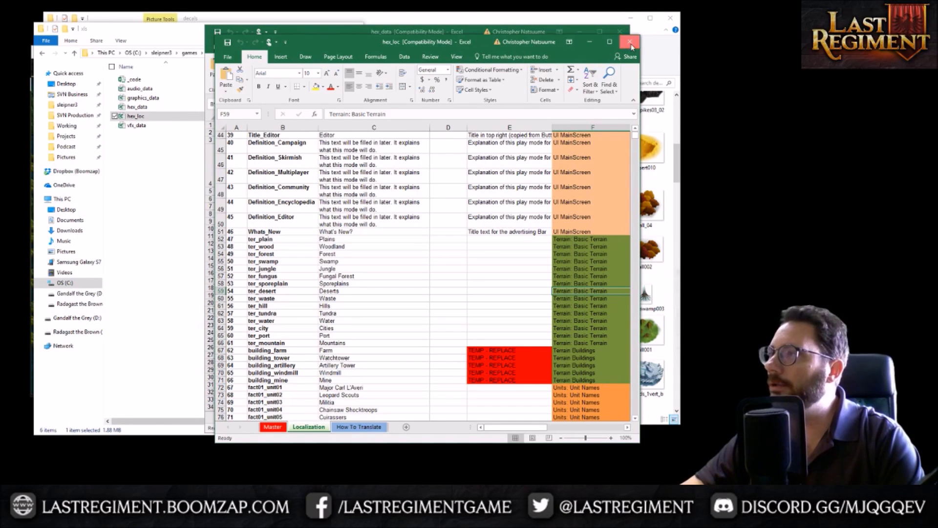
pyautogui.click(417, 239)
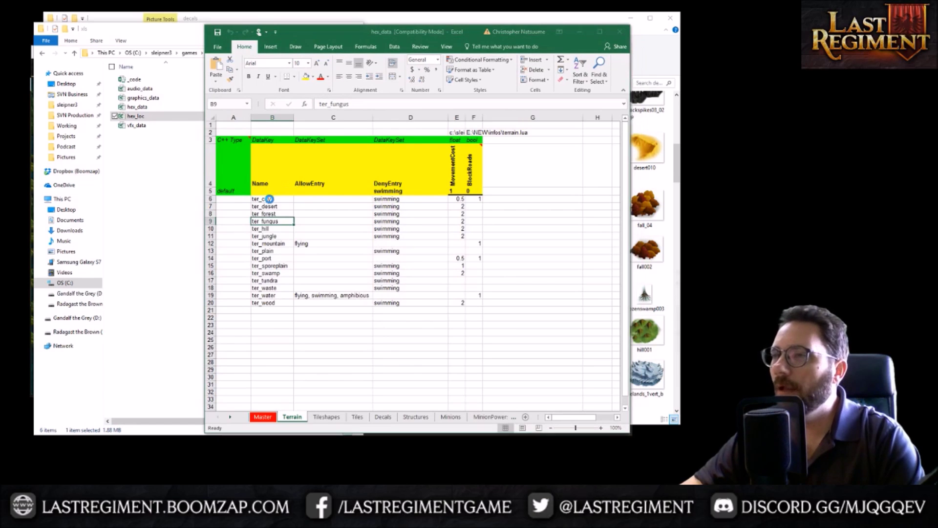
pyautogui.click(265, 228)
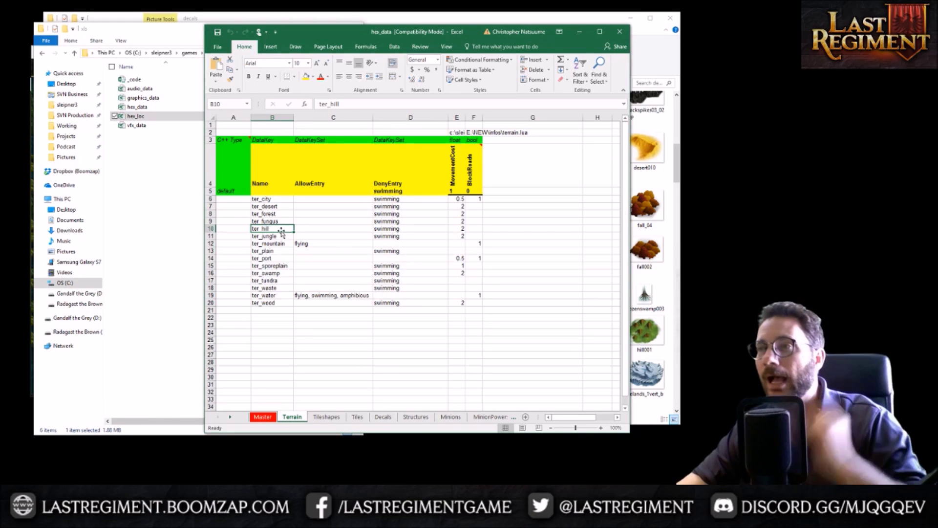
pyautogui.click(282, 213)
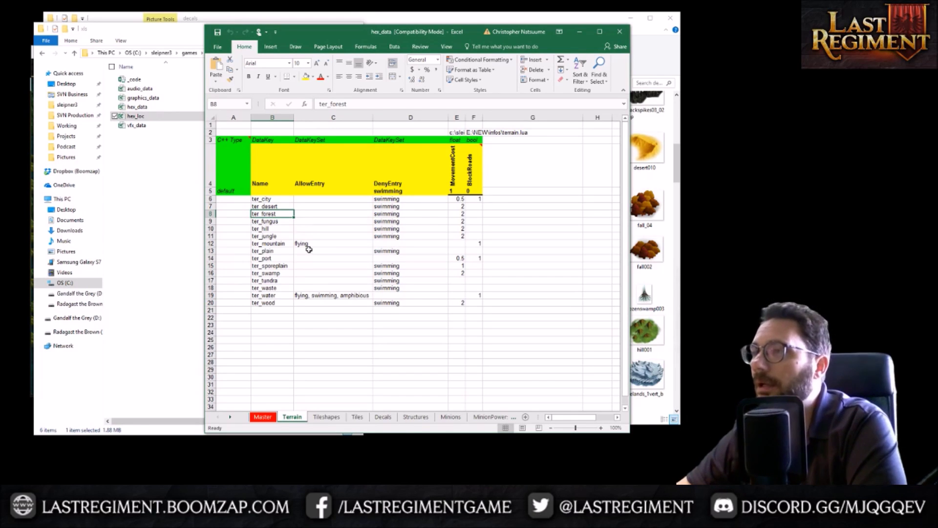
# On the Tiles sheet, find hex_forest_fall and its ter_forest keyword, widening the window.
pyautogui.click(357, 416)
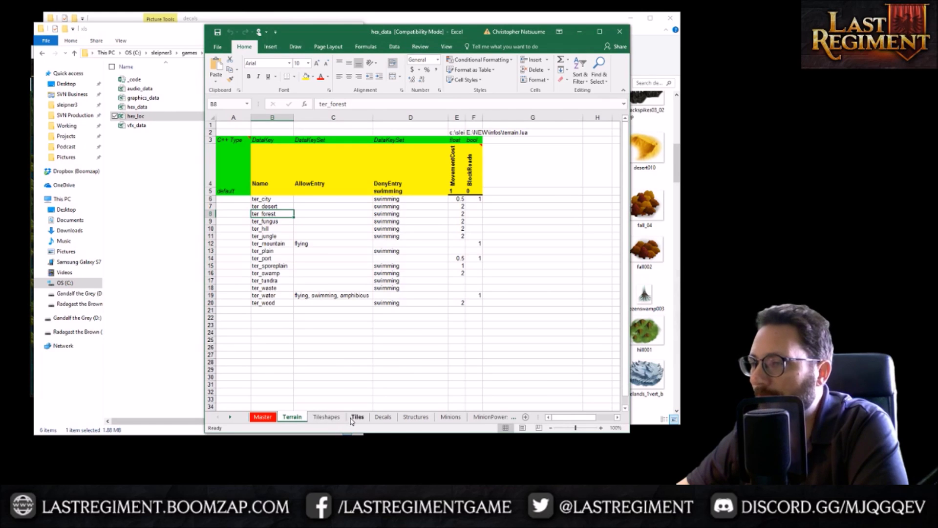
pyautogui.click(286, 301)
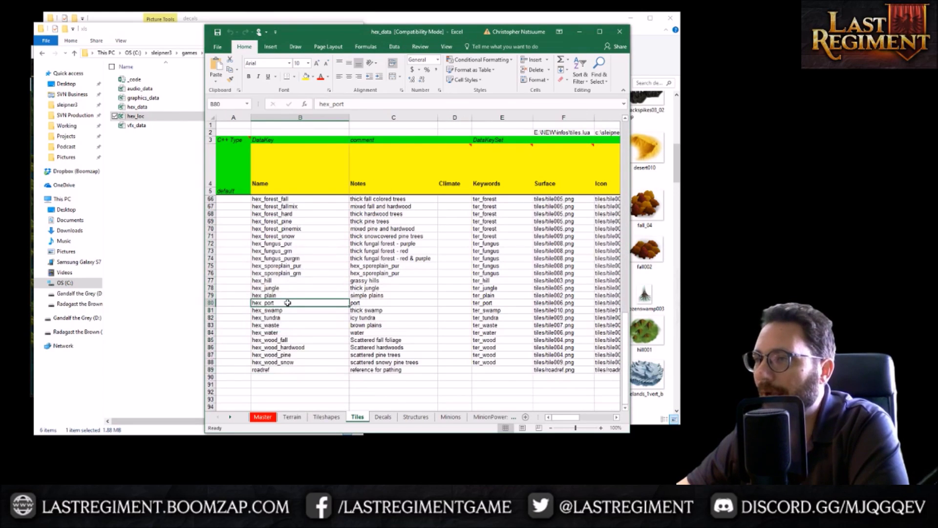
pyautogui.scroll(4, 286, 301)
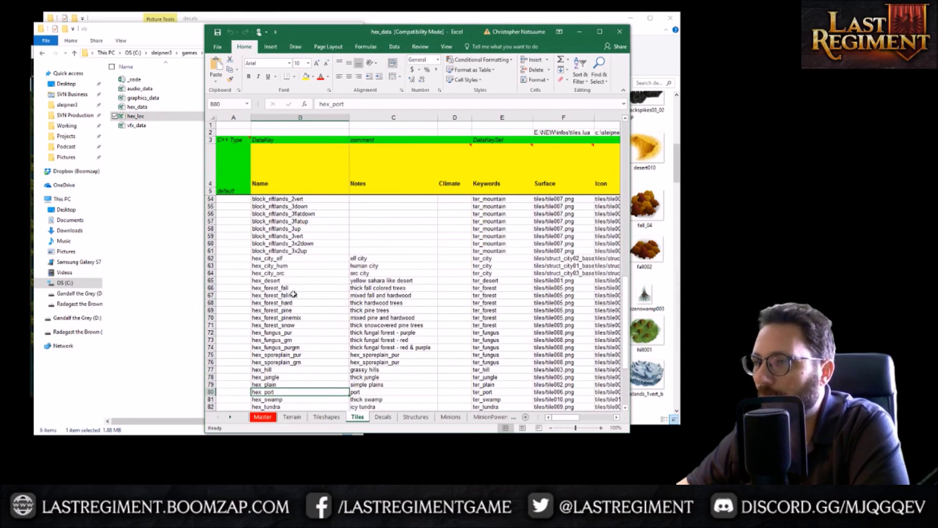
pyautogui.click(293, 287)
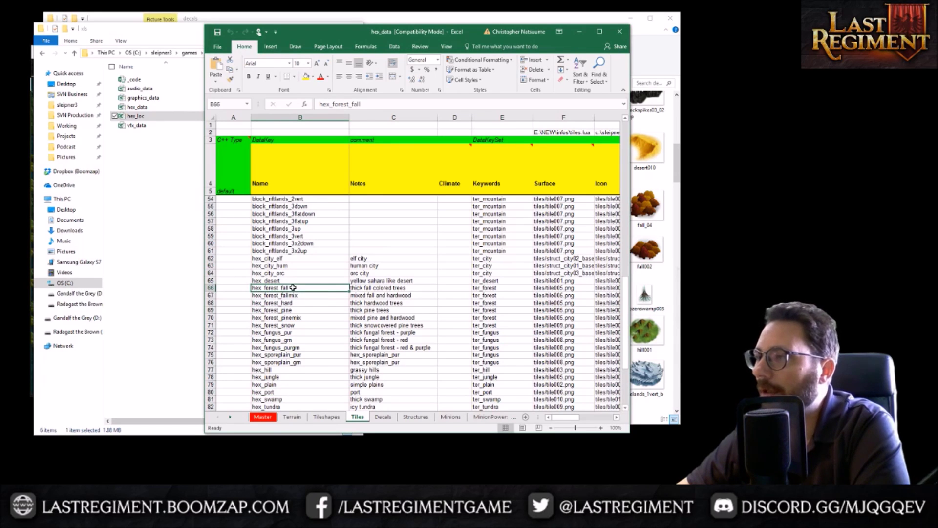
pyautogui.click(497, 290)
pyautogui.moveTo(202, 285); pyautogui.dragTo(101, 283)
# Browse the rows below hex_forest_fall: hex_forest_fallmix, hex_forest_hard and the icy tundra note.
pyautogui.click(206, 289)
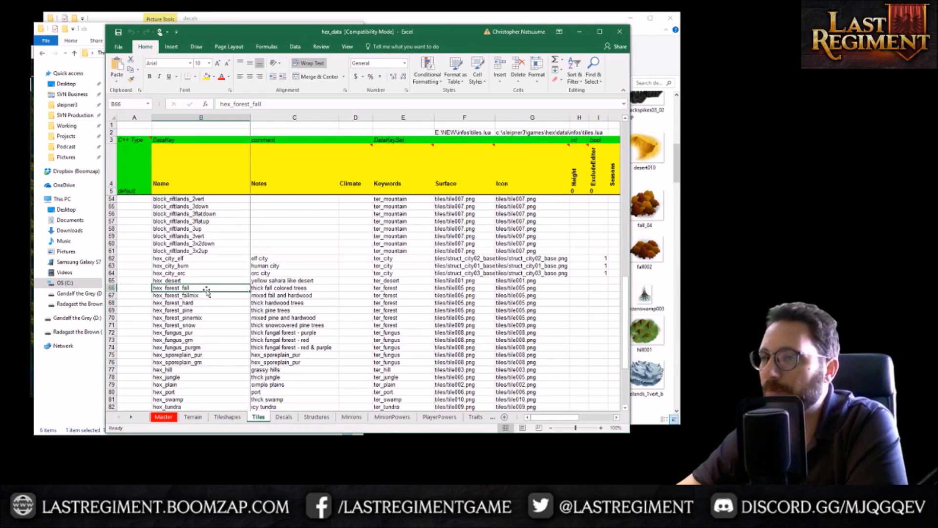
pyautogui.press('Down')
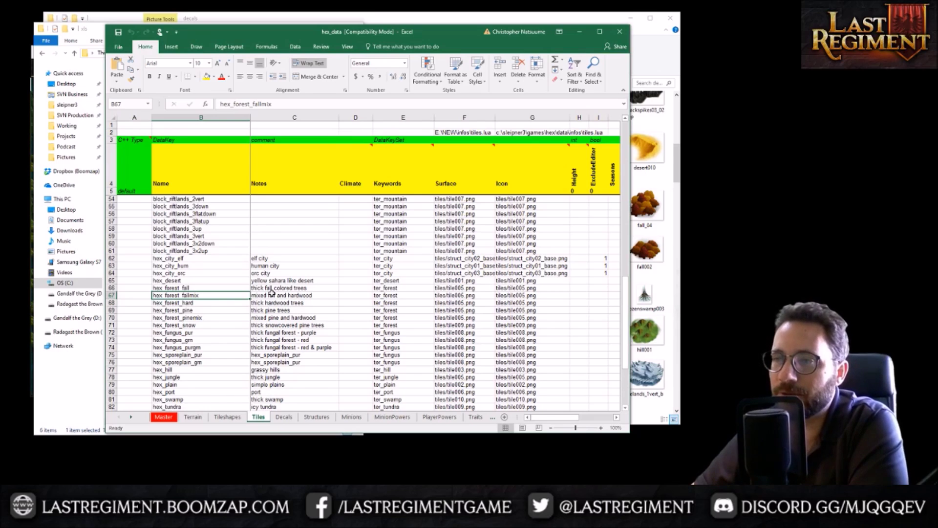
pyautogui.press('Down')
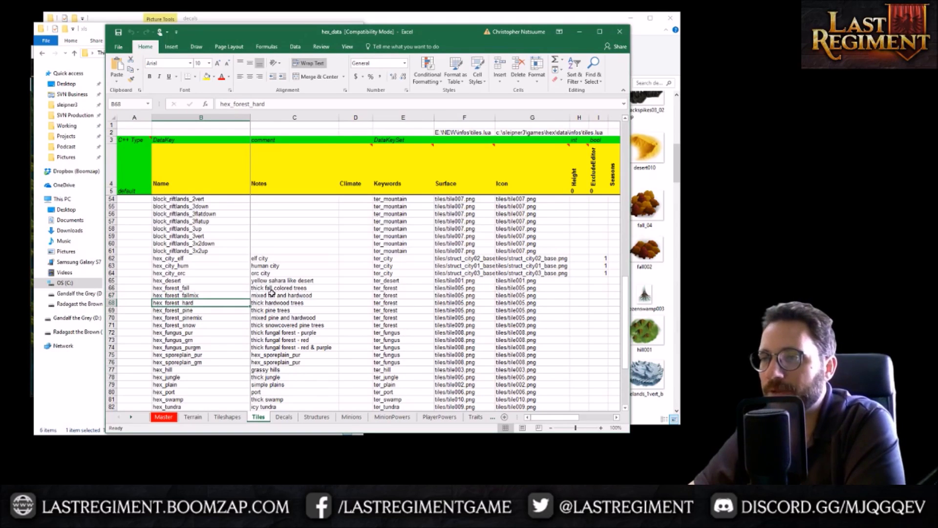
pyautogui.scroll(-4, 271, 292)
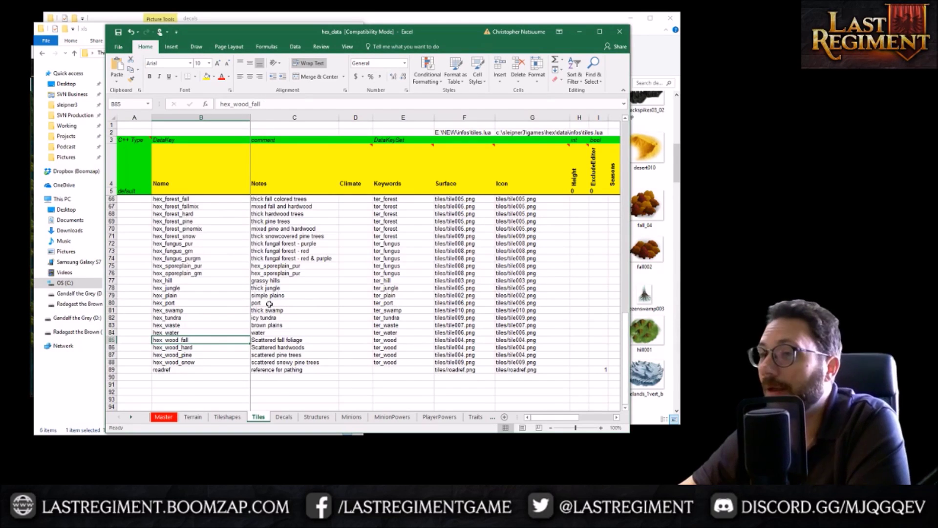
pyautogui.click(253, 317)
pyautogui.scroll(2, 253, 317)
pyautogui.scroll(2, 254, 317)
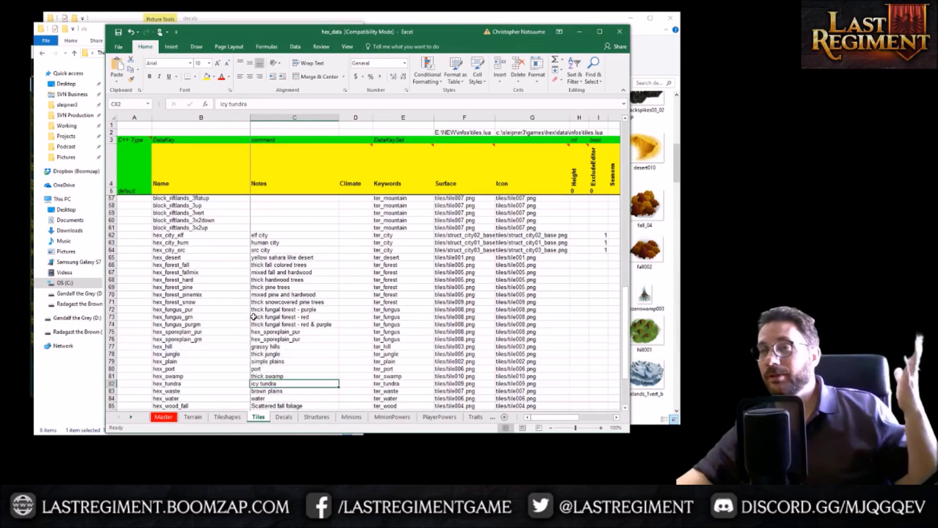
# Confirm row 66's ter_forest keyword and tiles/tile005.png surface, then switch to the Hex Decal Editor.
pyautogui.click(205, 265)
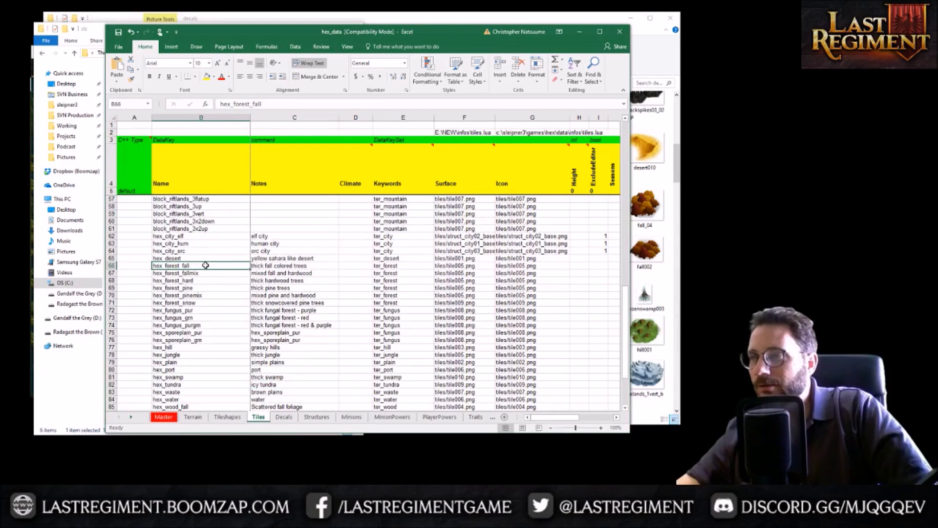
pyautogui.click(396, 265)
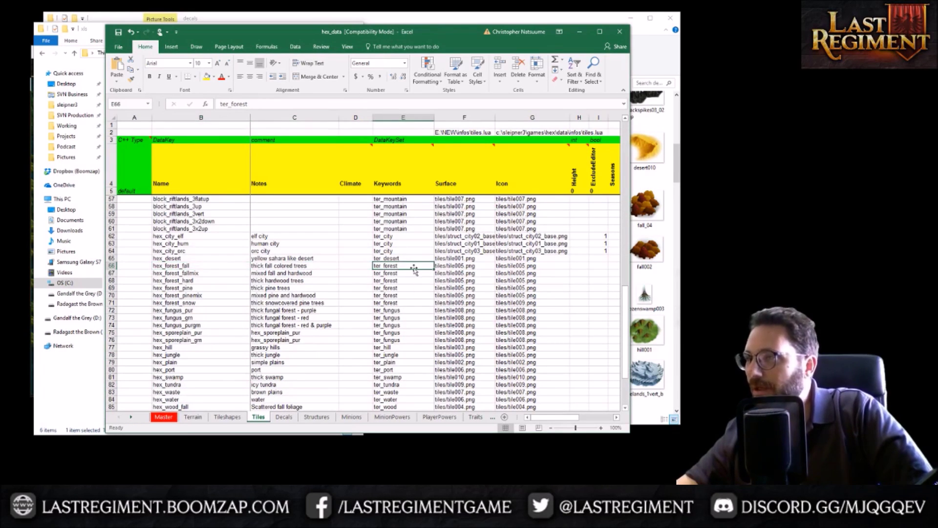
pyautogui.click(454, 265)
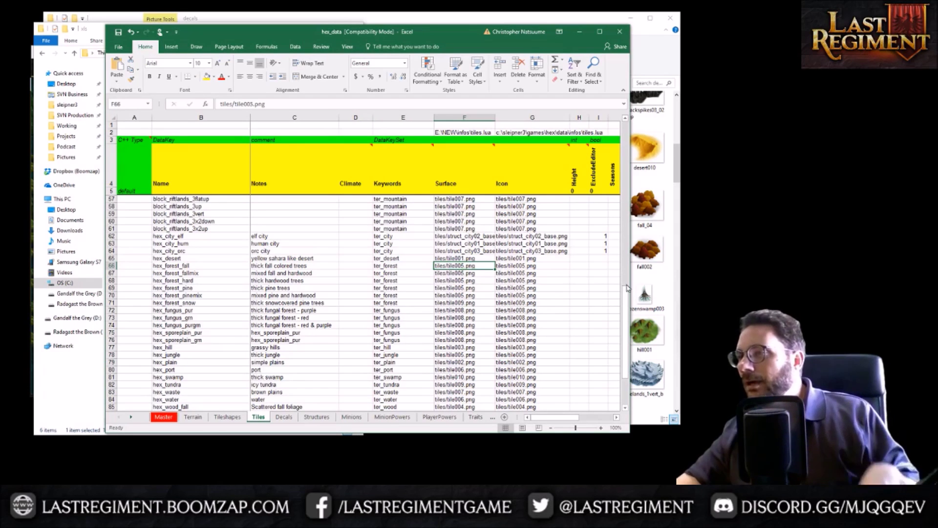
pyautogui.press('Left')
pyautogui.press('Left')
pyautogui.press('Left')
pyautogui.press('Left')
pyautogui.press('Left')
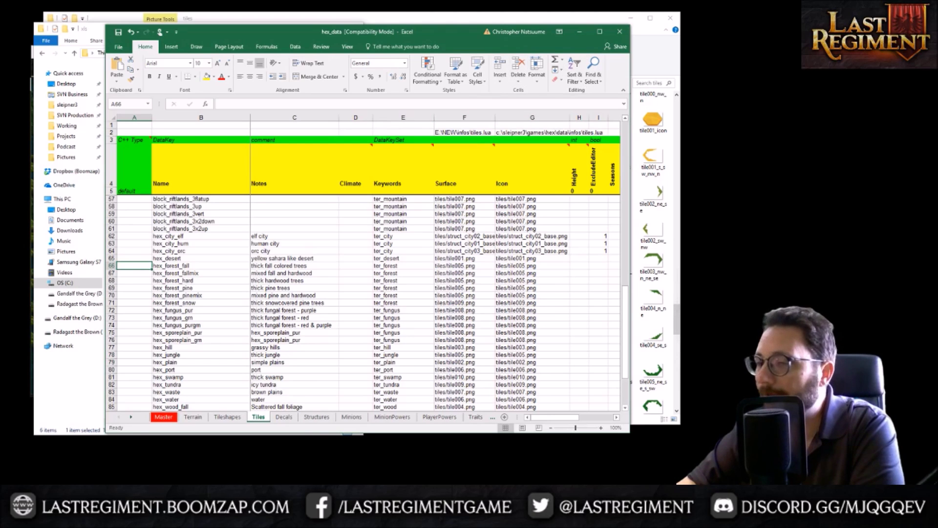
pyautogui.hotkey('alt', 'Tab')
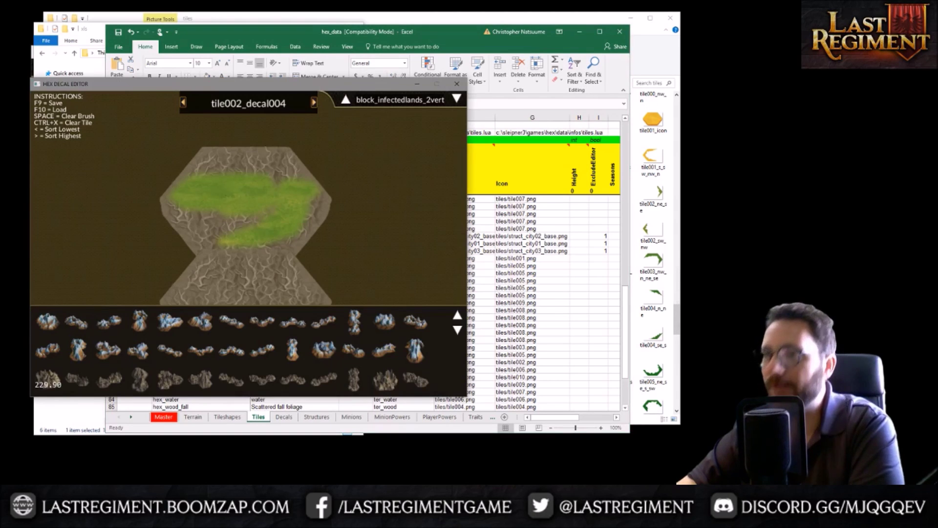
# Step the tile selector back past hex_water to the forest types until hex_forest_fall shows.
pyautogui.click(346, 101)
pyautogui.click(345, 100)
pyautogui.click(346, 100)
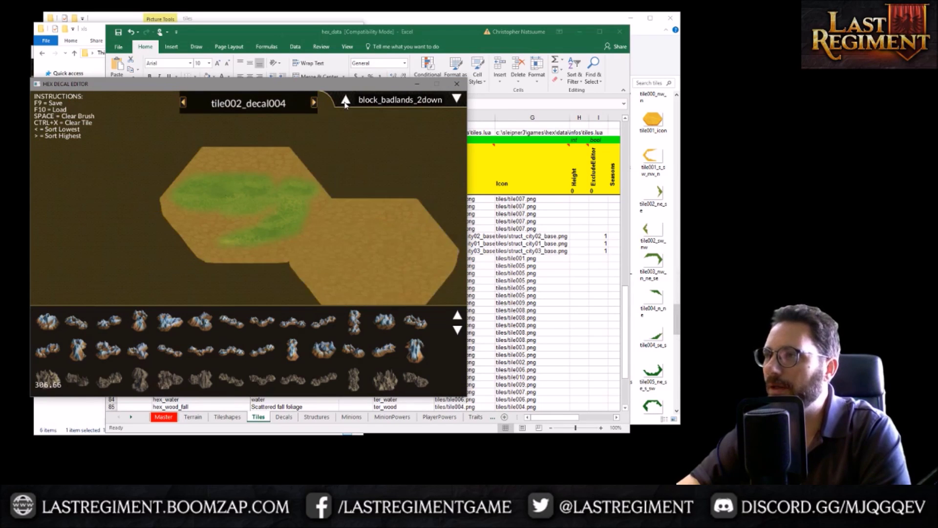
pyautogui.click(345, 101)
pyautogui.click(345, 100)
pyautogui.click(345, 100)
pyautogui.click(346, 101)
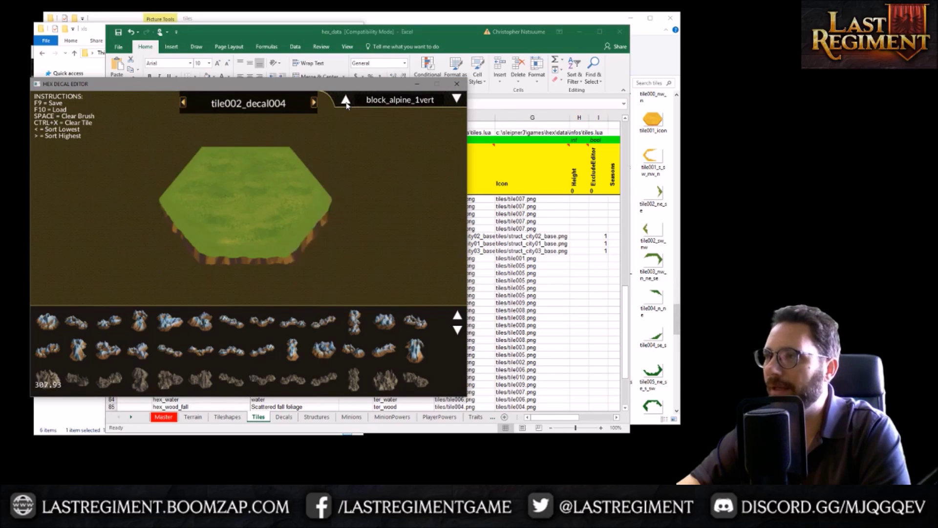
pyautogui.click(345, 101)
pyautogui.click(345, 101)
pyautogui.click(346, 101)
pyautogui.click(345, 100)
pyautogui.click(345, 101)
pyautogui.click(346, 101)
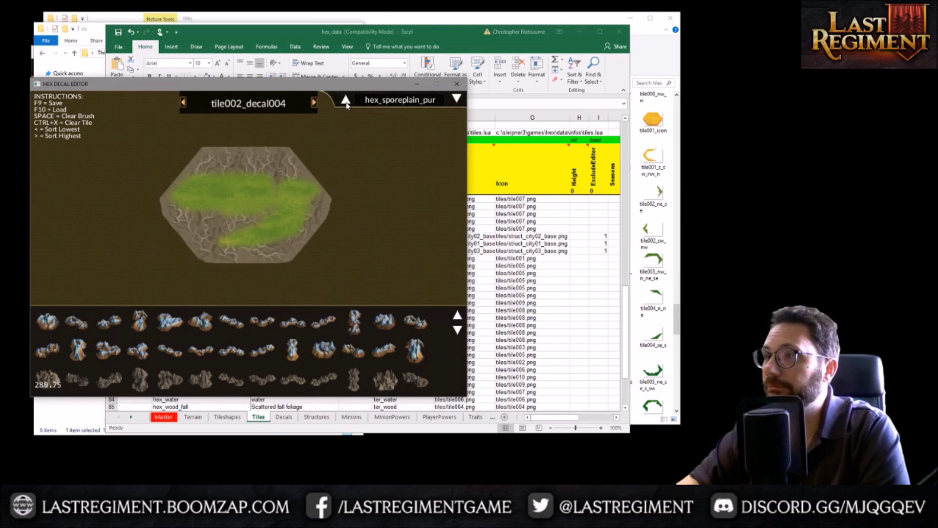
pyautogui.click(345, 100)
pyautogui.click(345, 100)
pyautogui.click(345, 101)
pyautogui.click(345, 101)
pyautogui.click(346, 101)
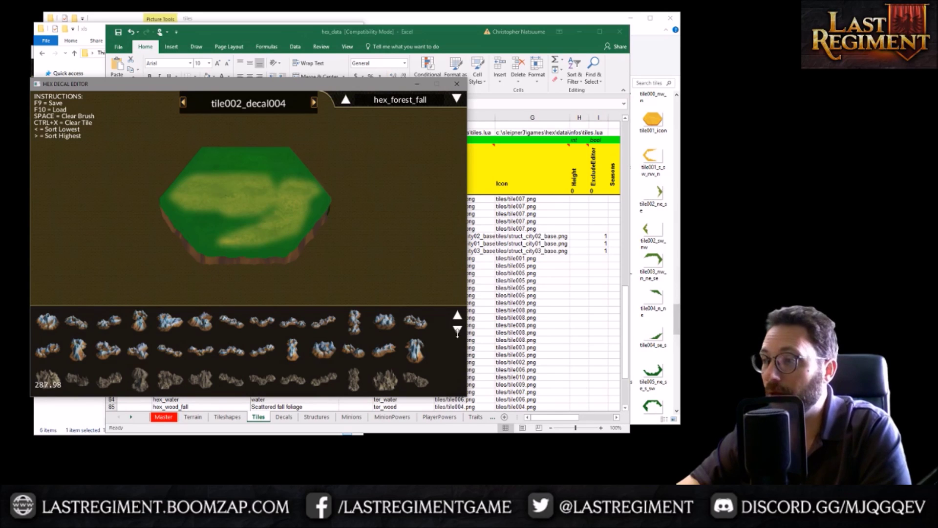
# Clear the tile, try painting orange fall foliage from the foliage palette, then clear it again.
pyautogui.hotkey('ctrl', 'x')
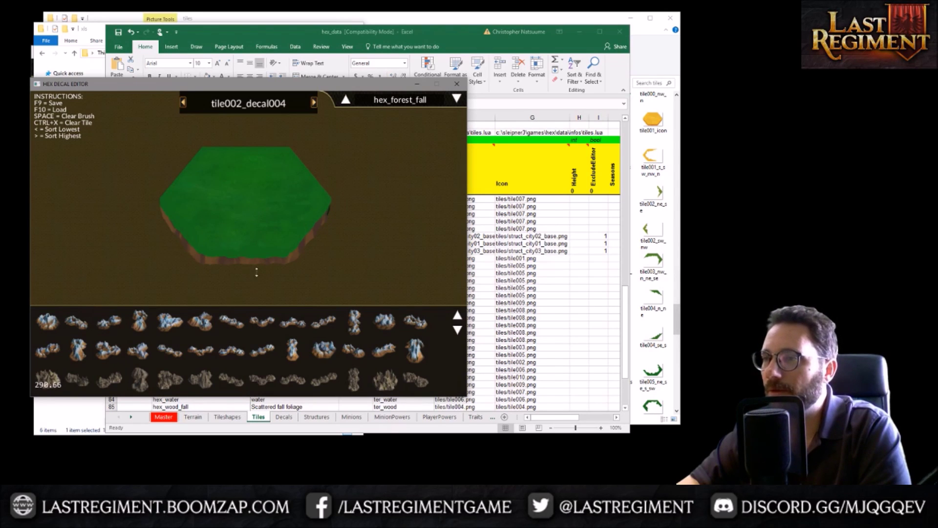
pyautogui.click(457, 330)
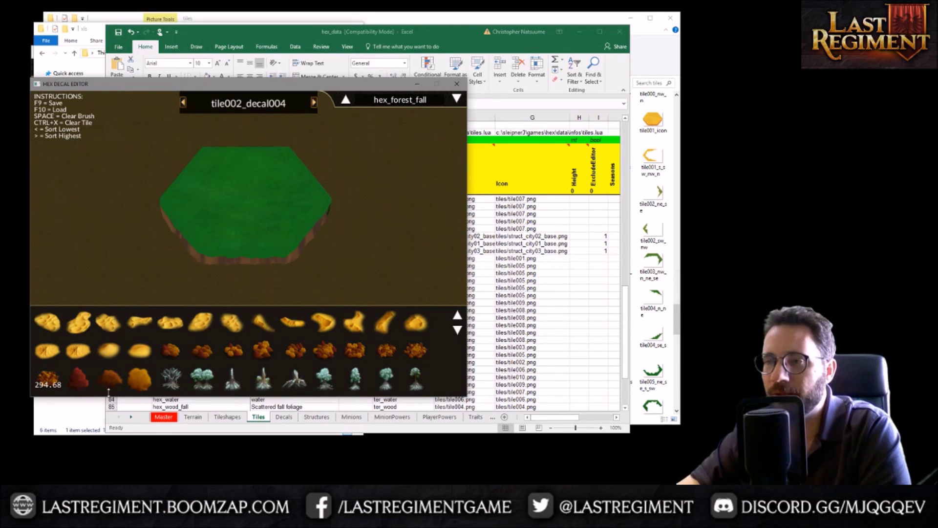
pyautogui.click(413, 351)
pyautogui.moveTo(215, 162)
pyautogui.mouseDown()
pyautogui.moveTo(225, 176)
pyautogui.moveTo(195, 185)
pyautogui.moveTo(264, 215)
pyautogui.moveTo(275, 179)
pyautogui.moveTo(206, 239)
pyautogui.mouseUp()
pyautogui.hotkey('ctrl', 'x')
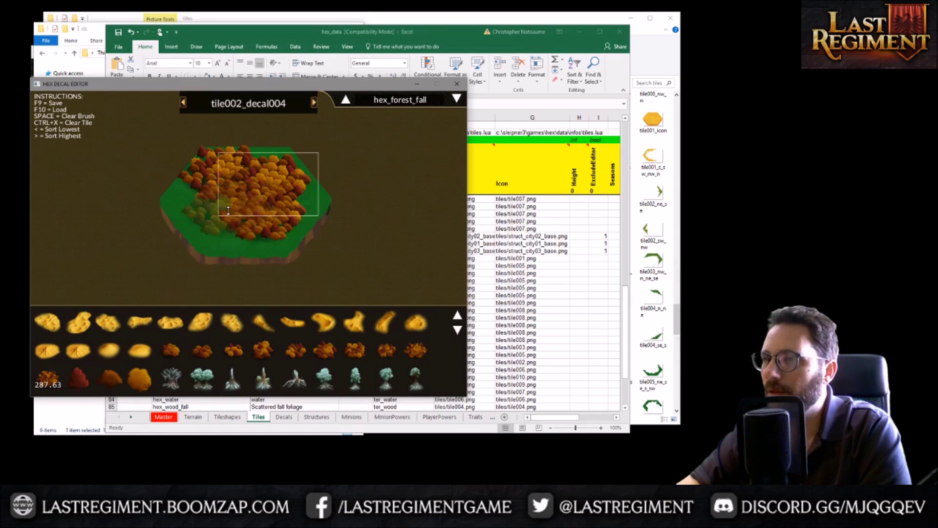
# Scatter ten orange fall bushes across the hex and open the saved decal set list with F10.
pyautogui.click(210, 159)
pyautogui.click(257, 193)
pyautogui.click(224, 224)
pyautogui.click(205, 192)
pyautogui.click(289, 176)
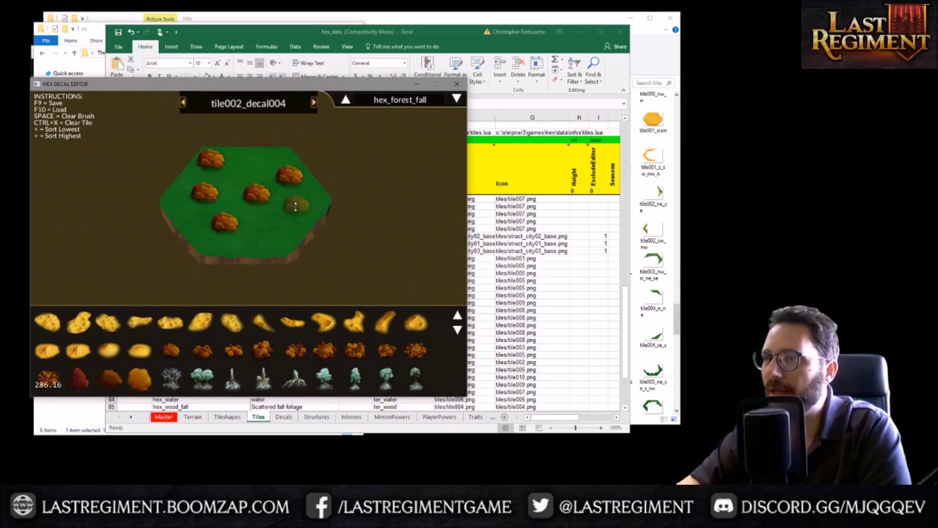
pyautogui.click(274, 227)
pyautogui.click(234, 239)
pyautogui.click(226, 222)
pyautogui.click(200, 220)
pyautogui.click(187, 204)
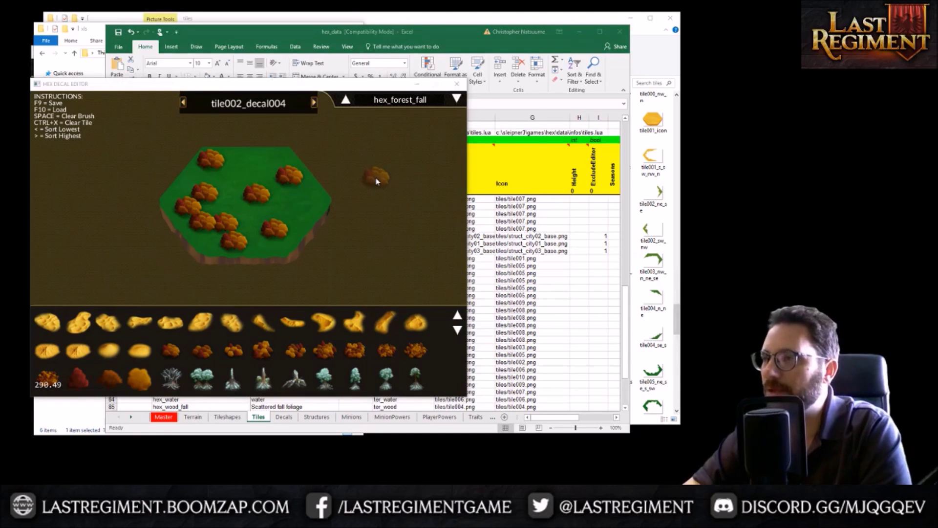
pyautogui.press('F10')
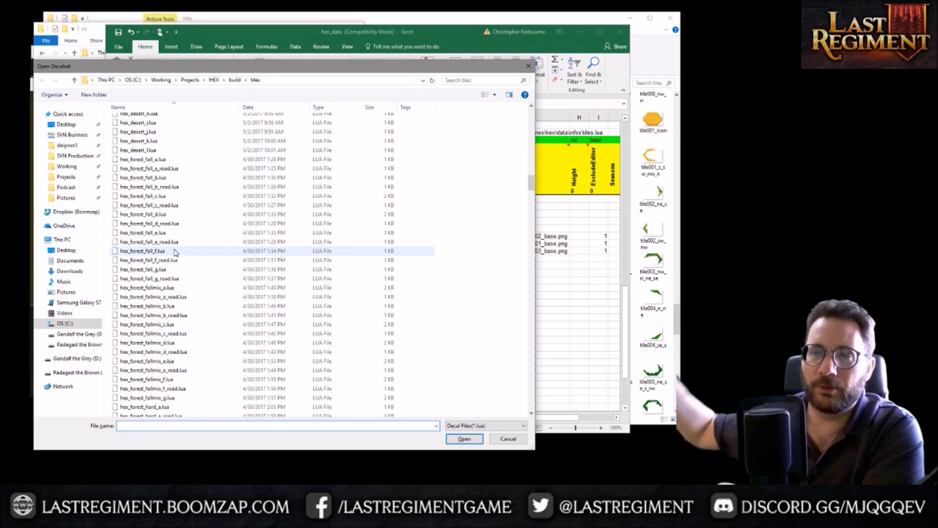
# Choose the hex_forest_fall_a_road.lua decal set and return to the Hex And The City map.
pyautogui.click(165, 169)
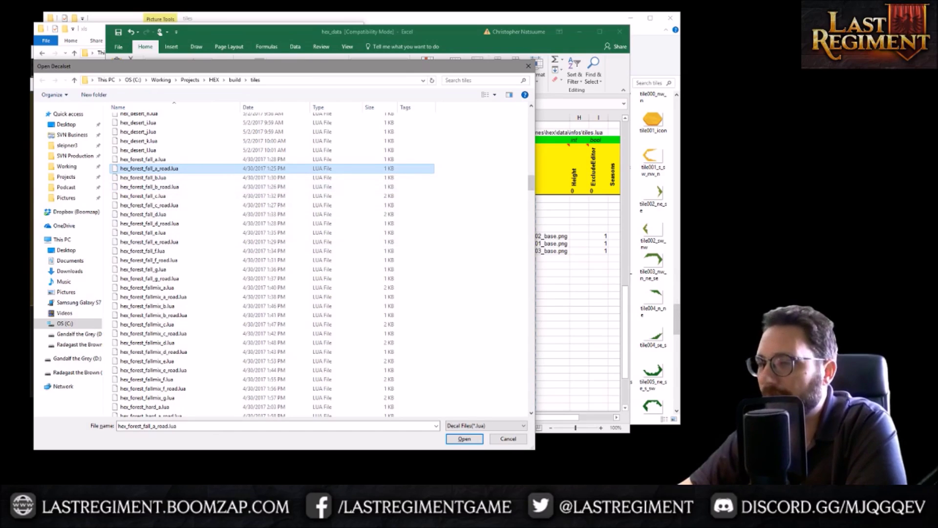
pyautogui.hotkey('alt', 'Tab')
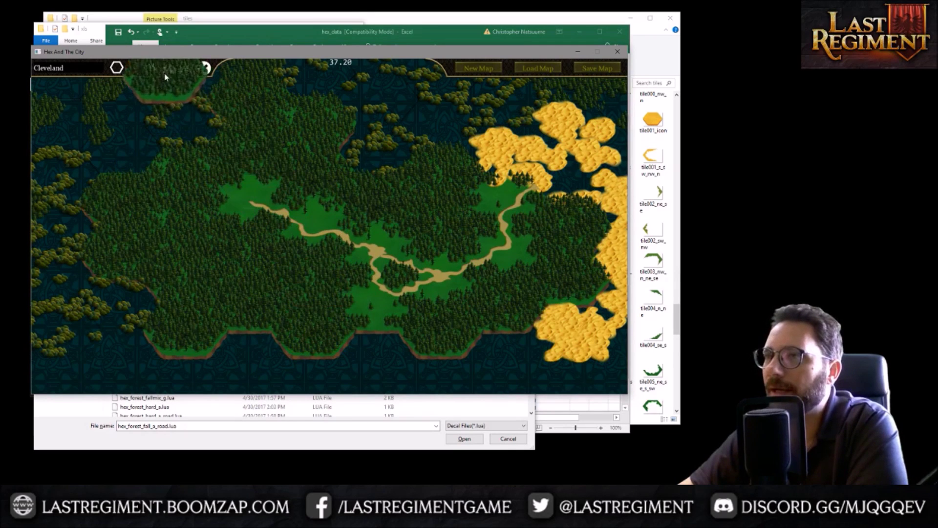
# Paint meadow hexes with dirt roads westward and a road branch down to the southwest.
pyautogui.moveTo(290, 242)
pyautogui.mouseDown()
pyautogui.moveTo(198, 264)
pyautogui.moveTo(152, 243)
pyautogui.moveTo(124, 210)
pyautogui.moveTo(184, 267)
pyautogui.moveTo(125, 259)
pyautogui.moveTo(193, 256)
pyautogui.moveTo(160, 246)
pyautogui.moveTo(184, 275)
pyautogui.moveTo(263, 280)
pyautogui.moveTo(182, 239)
pyautogui.moveTo(221, 242)
pyautogui.moveTo(211, 212)
pyautogui.moveTo(146, 193)
pyautogui.moveTo(126, 199)
pyautogui.moveTo(245, 221)
pyautogui.moveTo(265, 236)
pyautogui.moveTo(257, 248)
pyautogui.moveTo(281, 261)
pyautogui.mouseUp()
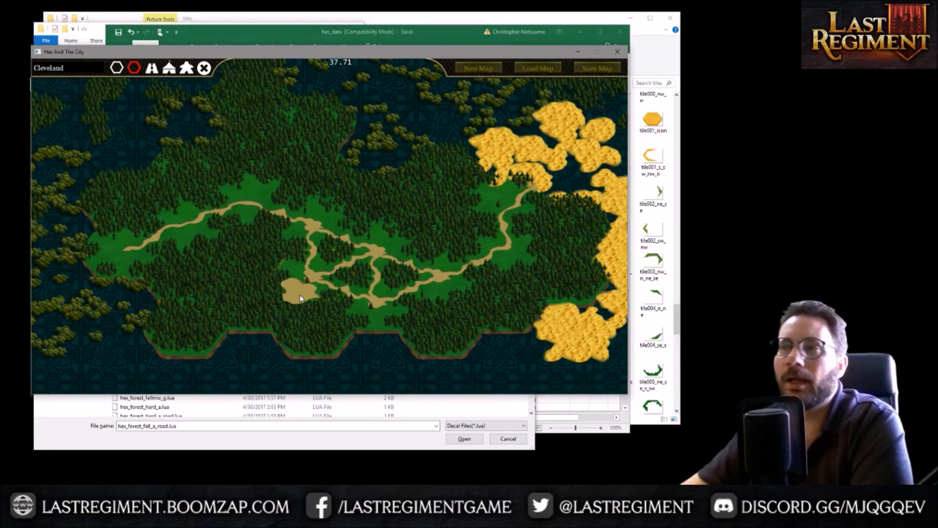
pyautogui.moveTo(288, 291)
pyautogui.mouseDown()
pyautogui.moveTo(242, 280)
pyautogui.moveTo(276, 291)
pyautogui.moveTo(203, 318)
pyautogui.mouseUp()
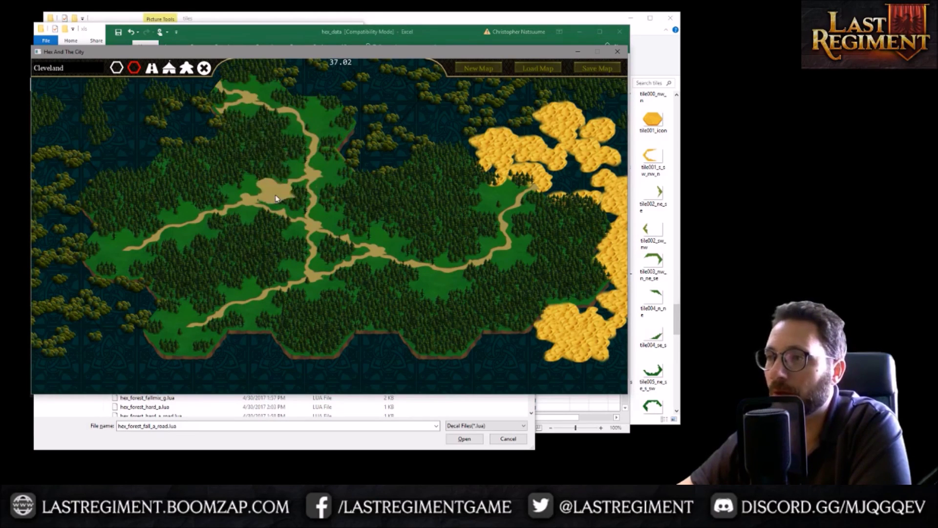
pyautogui.scroll(-1, 306, 225)
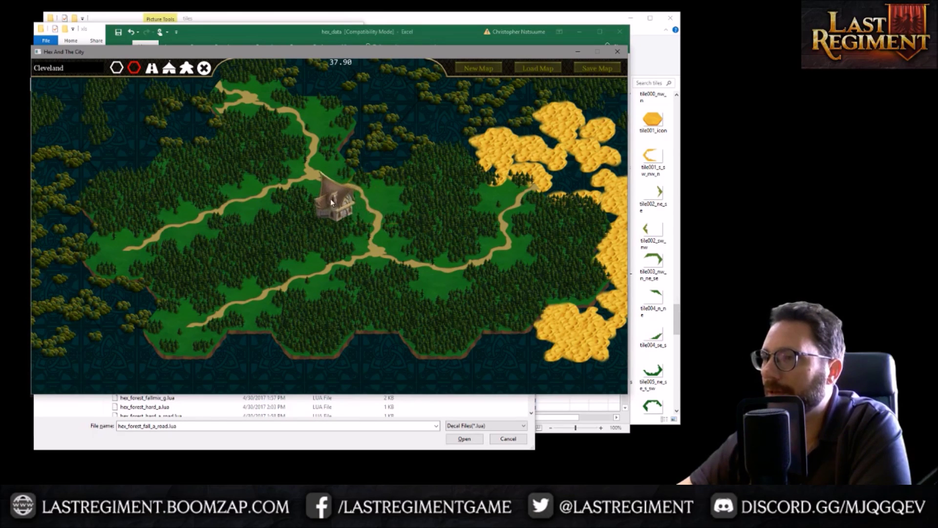
# Place houses left and right of the road junction, then load hex_forest_fall_a.lua in the decal editor.
pyautogui.click(315, 206)
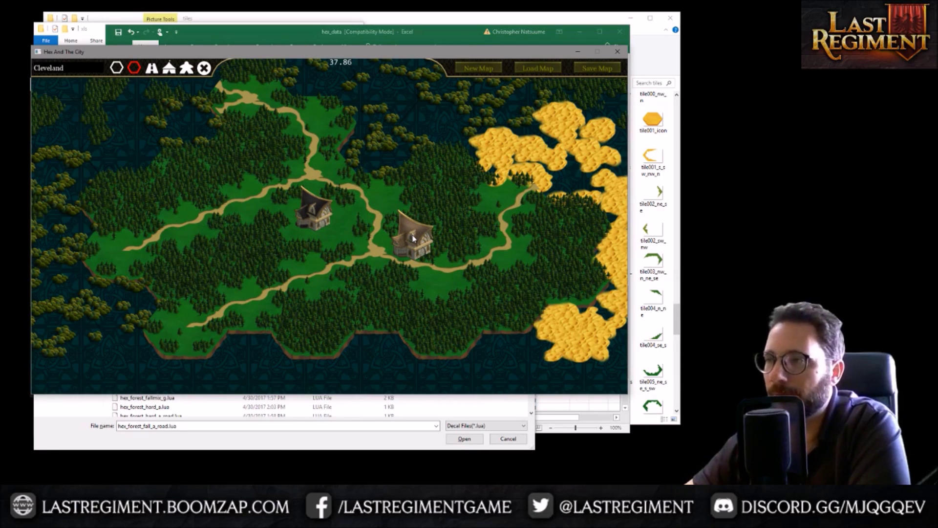
pyautogui.click(442, 210)
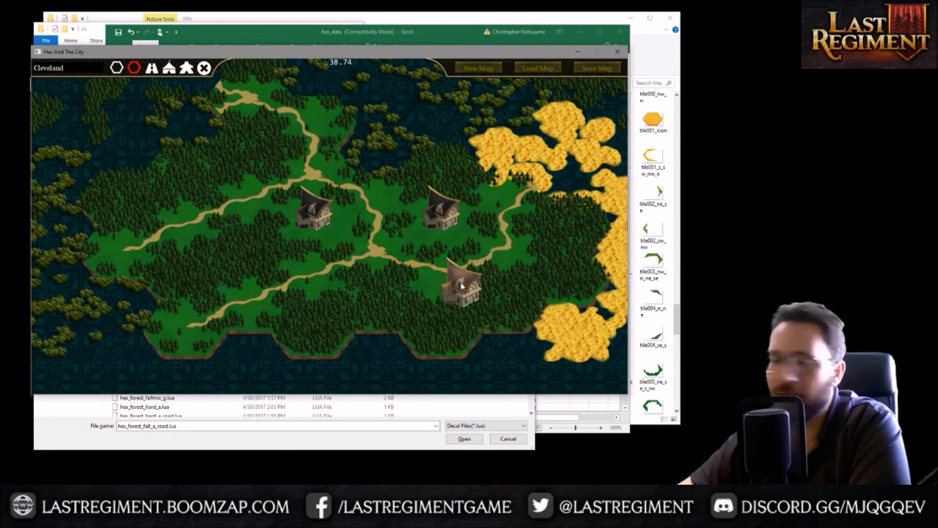
pyautogui.click(150, 171)
pyautogui.doubleClick(148, 160)
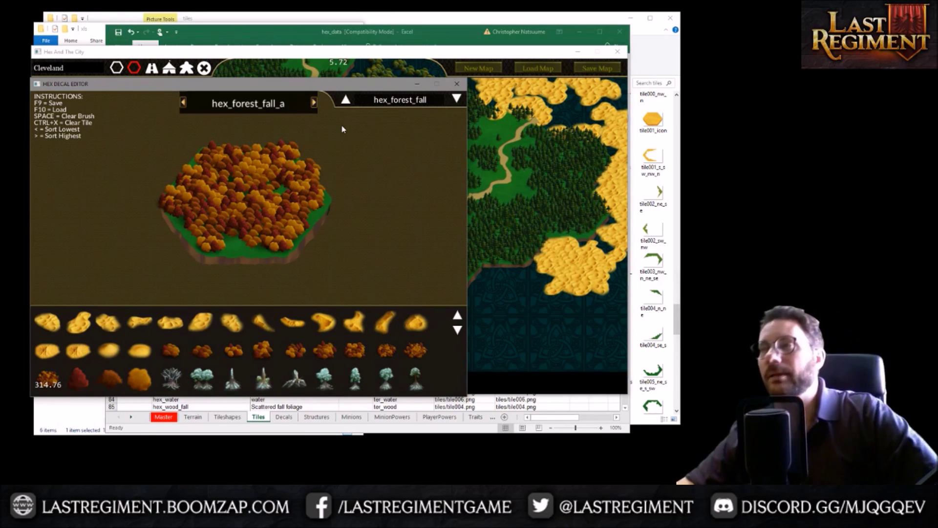
# Close the Hex Decal Editor and browse the terrain tile palette's autumn, forest, snow and water hexes.
pyautogui.press('Escape')
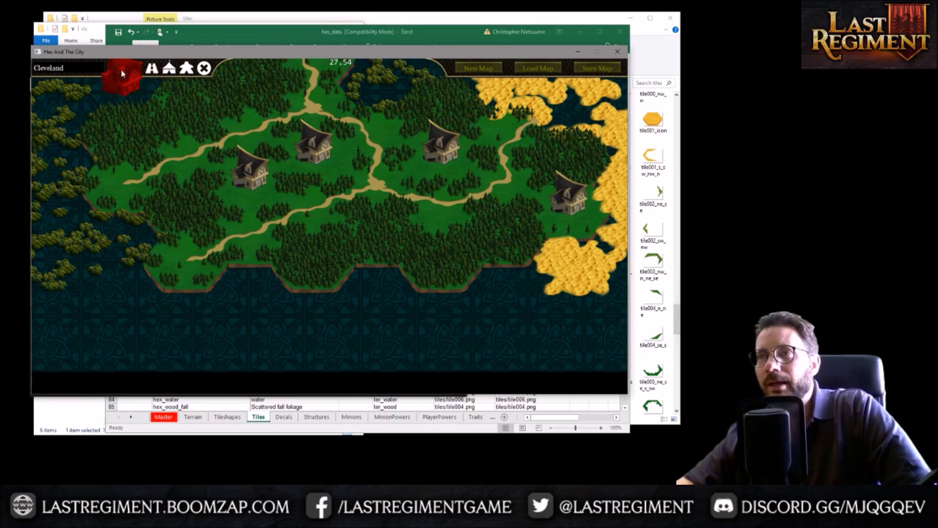
pyautogui.click(118, 70)
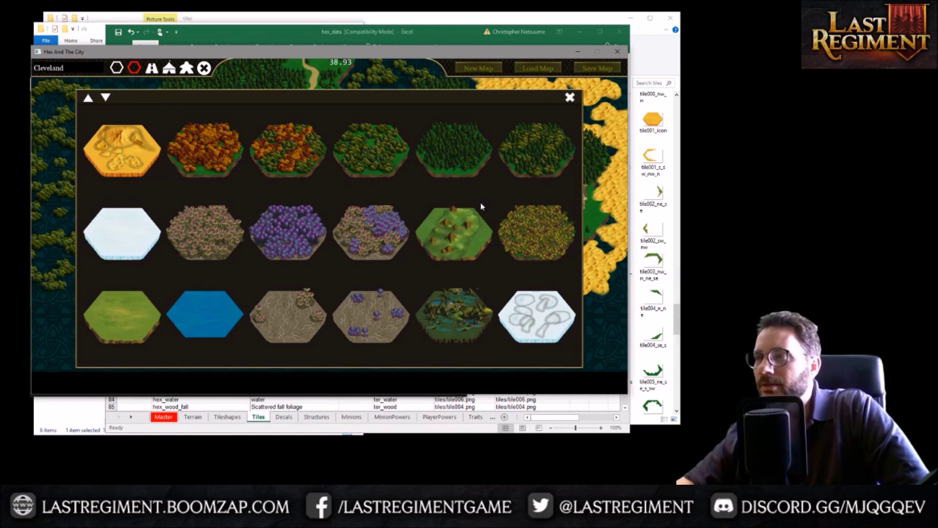
pyautogui.scroll(-1, 476, 211)
pyautogui.scroll(-1, 476, 211)
pyautogui.scroll(1, 476, 211)
pyautogui.scroll(1, 476, 213)
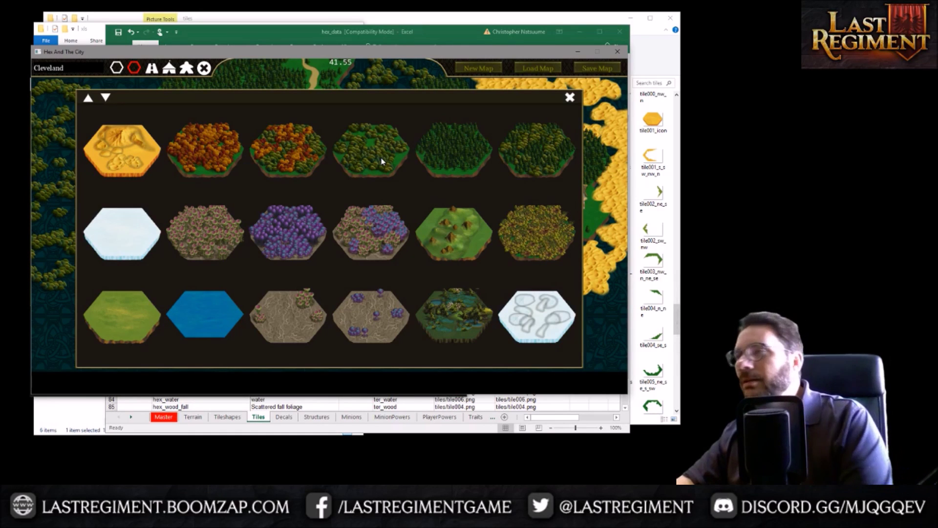
# Paint dark forest tiles over the western and central house hexes, keeping the eastern house.
pyautogui.click(544, 152)
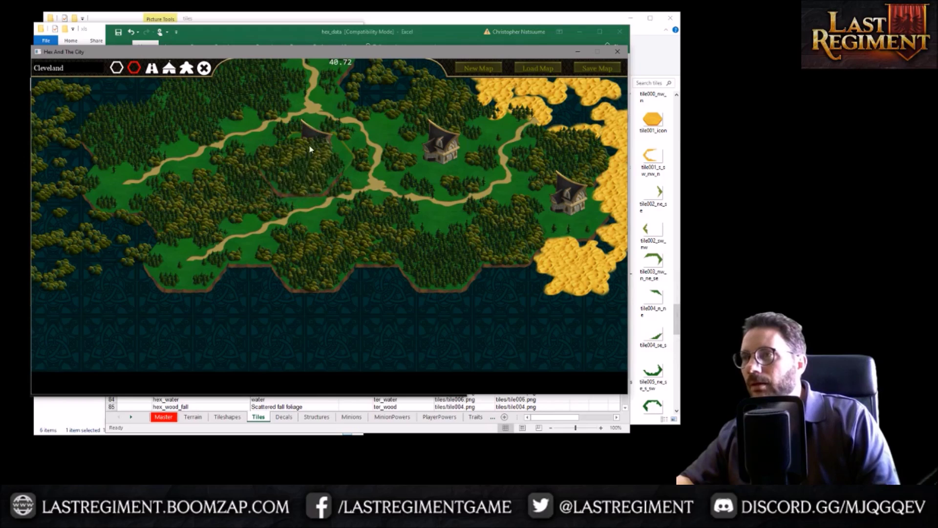
pyautogui.click(440, 160)
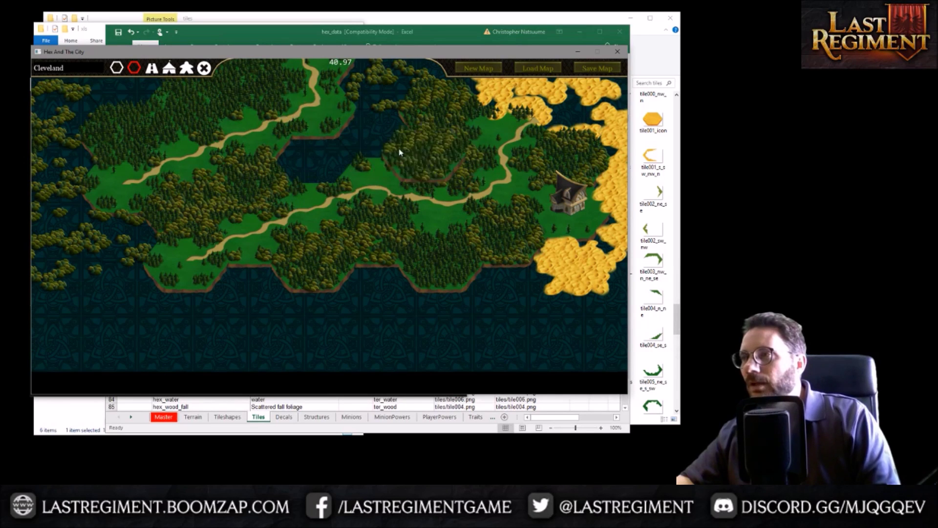